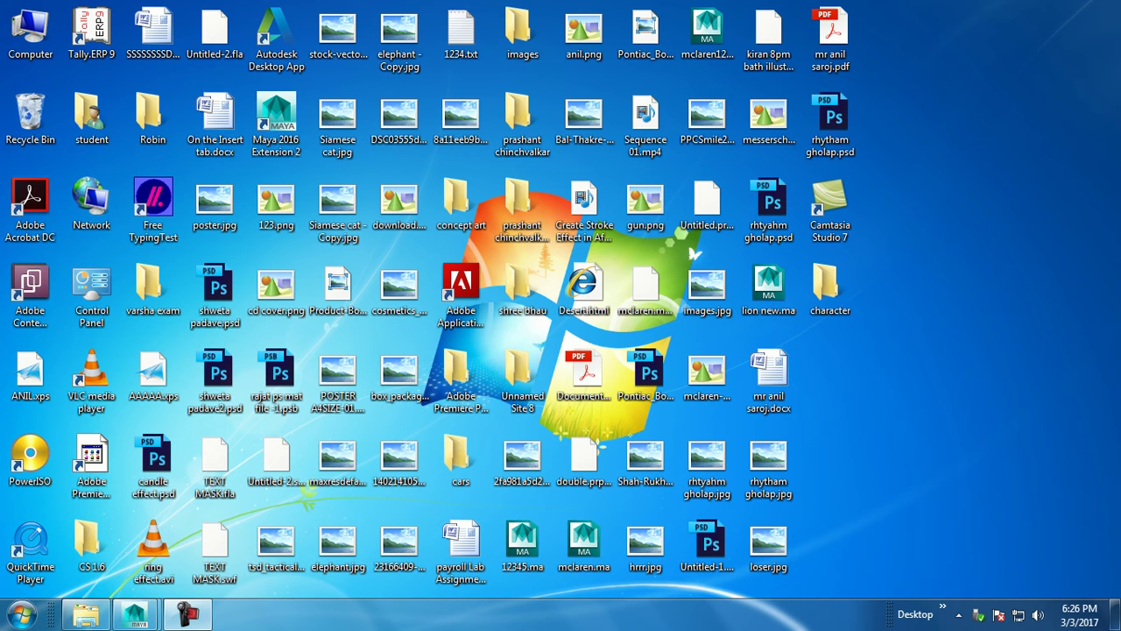
# Launch a maximized Notepad with intro notes on Maya sculpting tools, then minimize it to the desktop.
pyautogui.press('super+r')
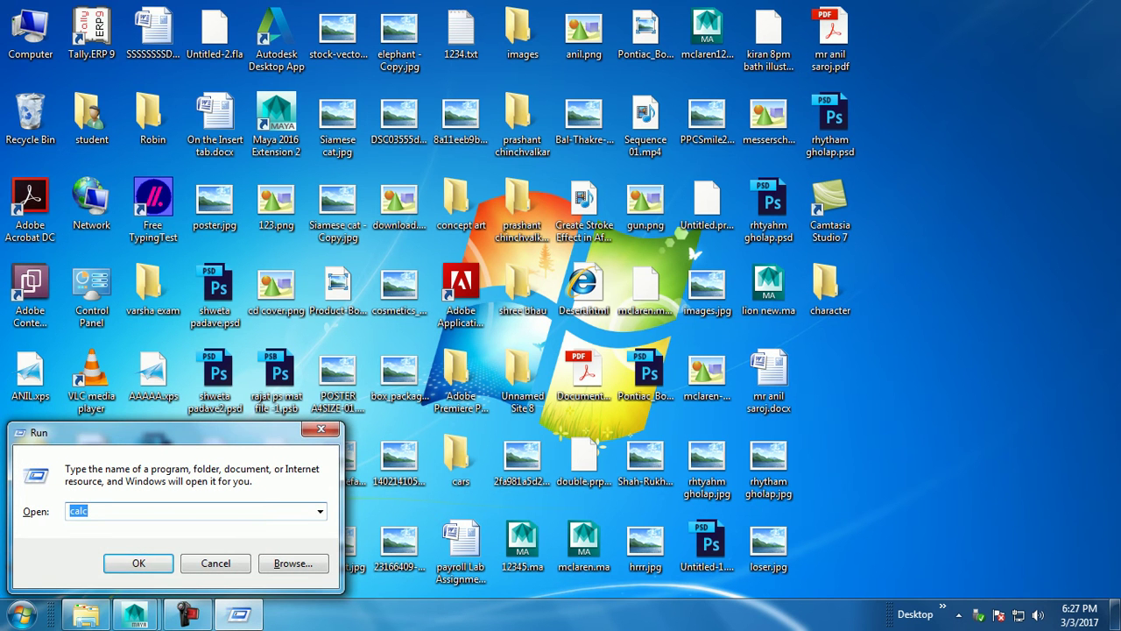
pyautogui.write('no')
pyautogui.press('Down')
pyautogui.press('Return')
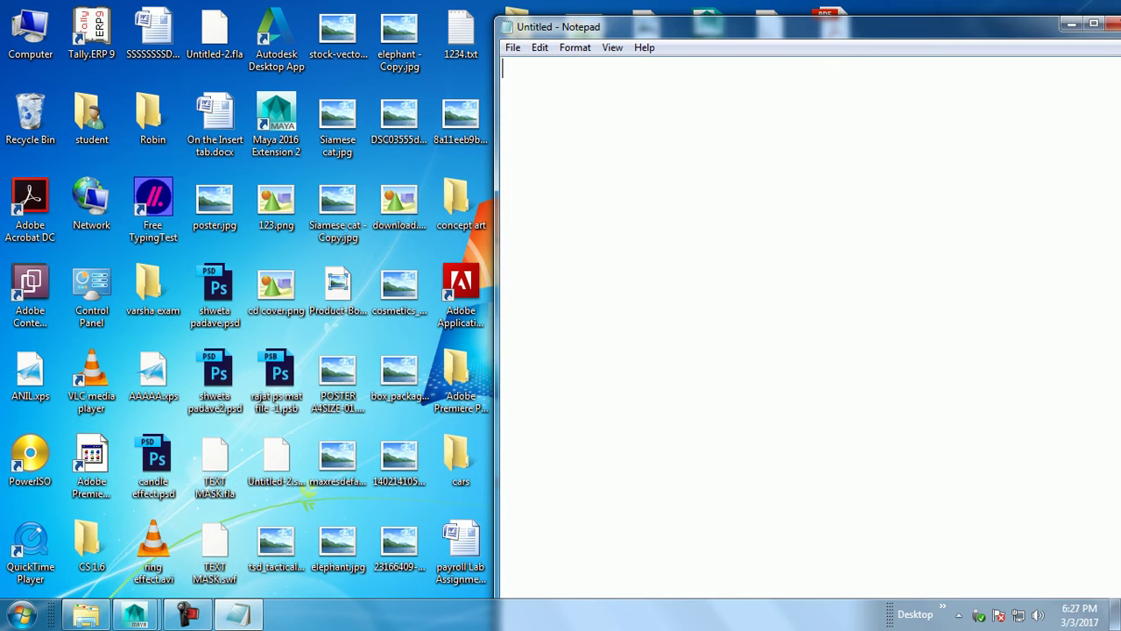
pyautogui.press('super+Up')
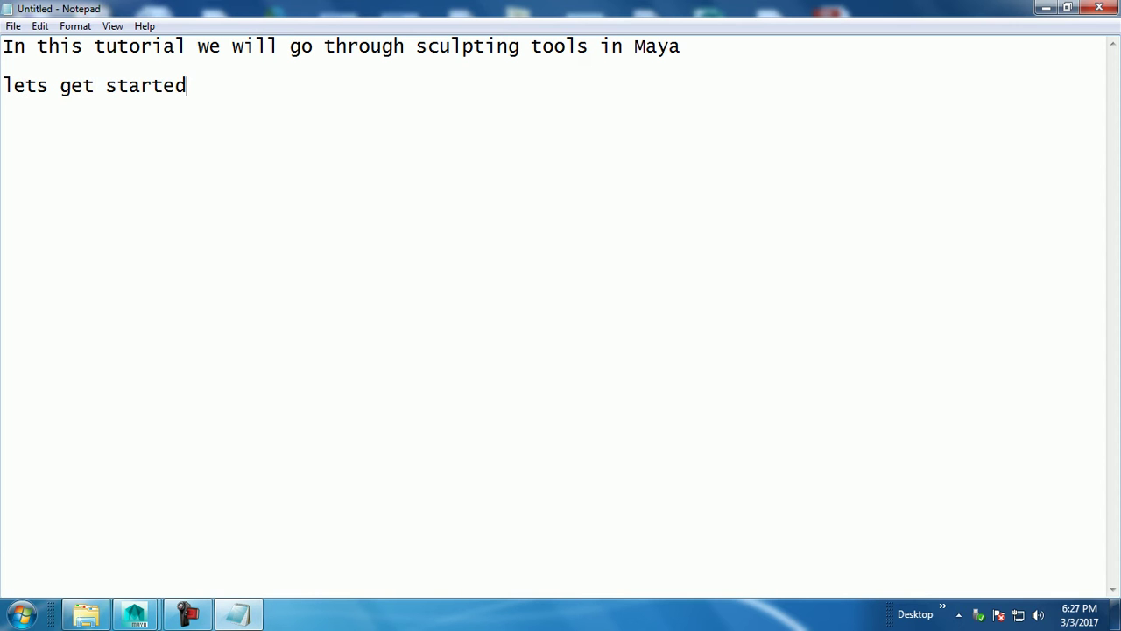
pyautogui.press('super+d')
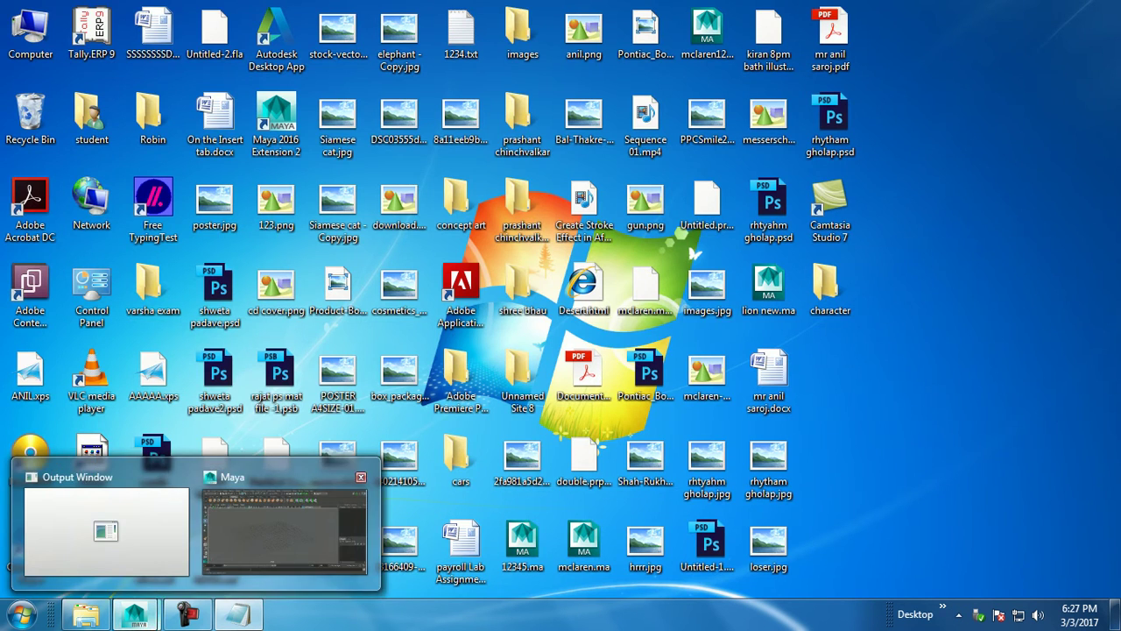
# Draw a large polygon plane and set its Subdivisions Width and Height to 60.
pyautogui.moveTo(135, 613)
pyautogui.click(279, 521)
pyautogui.scroll(1, 482, 333)
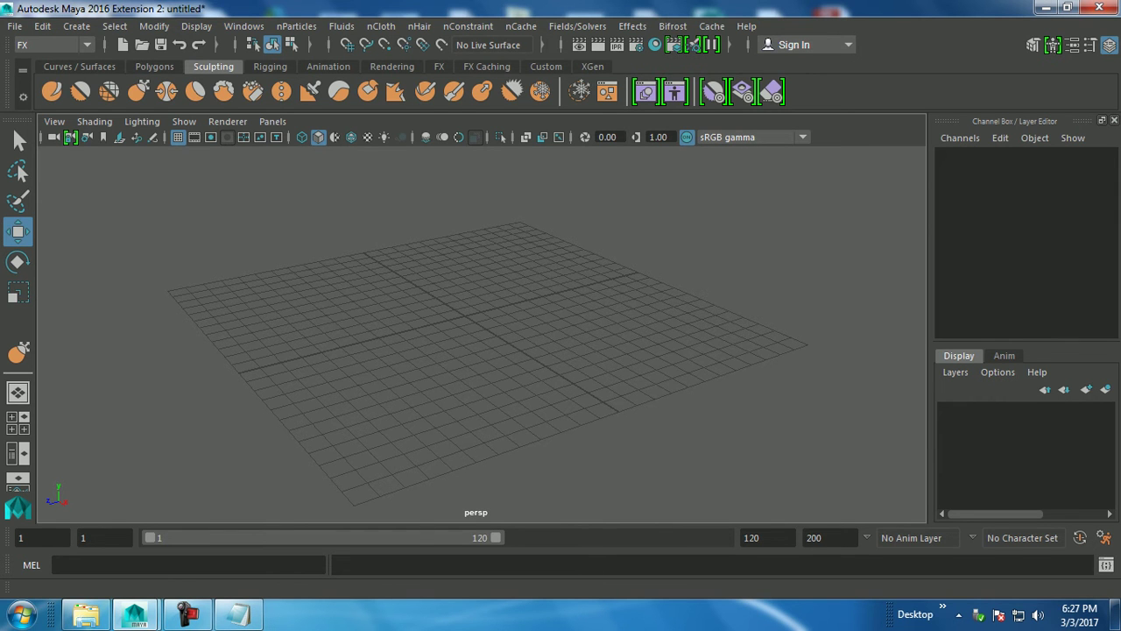
pyautogui.click(155, 66)
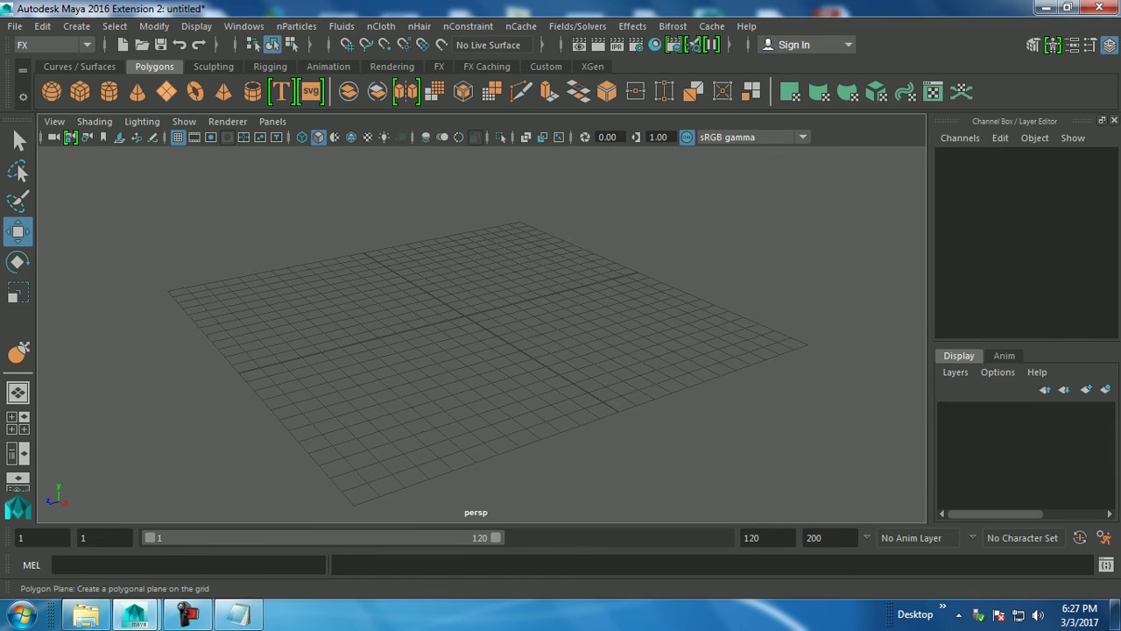
pyautogui.click(195, 91)
pyautogui.moveTo(403, 298); pyautogui.dragTo(876, 490)
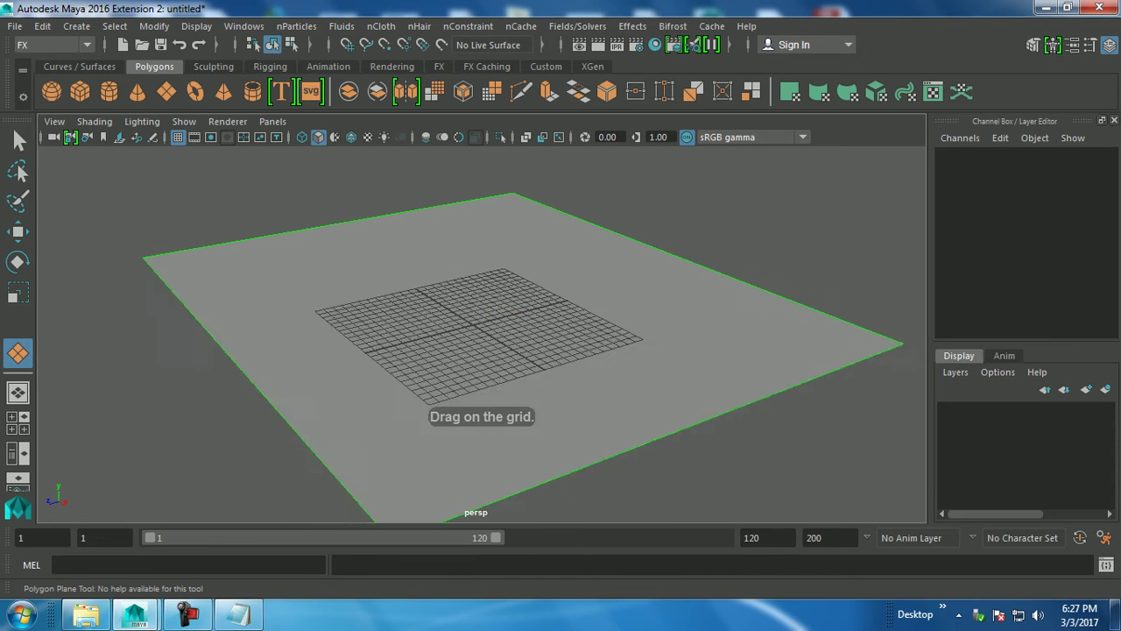
pyautogui.doubleClick(972, 312)
pyautogui.click(1082, 304)
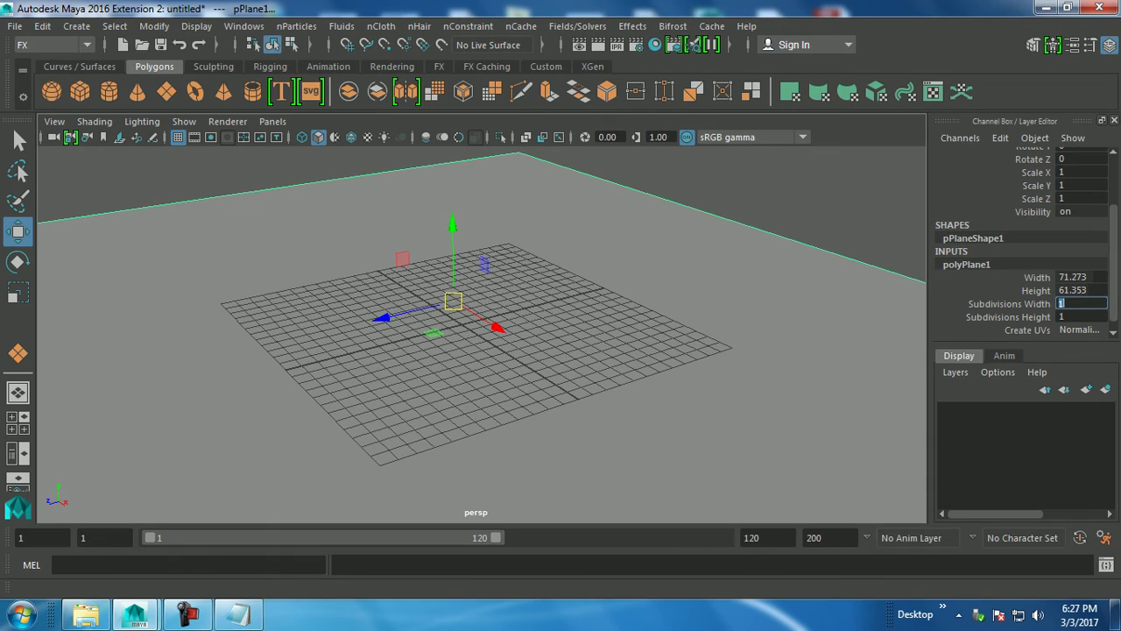
pyautogui.write('0')
pyautogui.press('Tab')
pyautogui.write('60')
pyautogui.press('Return')
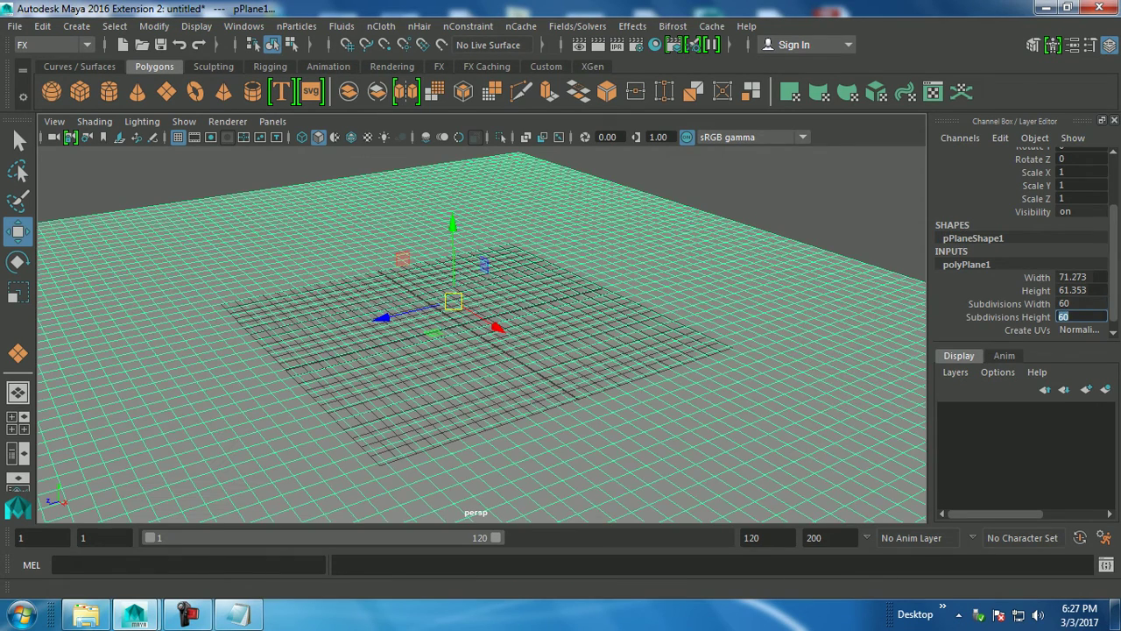
# Reselect the plane and activate the Sculpt Tool from the Sculpting shelf.
pyautogui.click(789, 420)
pyautogui.click(526, 394)
pyautogui.keyDown('alt'); pyautogui.moveTo(525, 395); pyautogui.dragTo(536, 400, button='middle'); pyautogui.keyUp('alt')
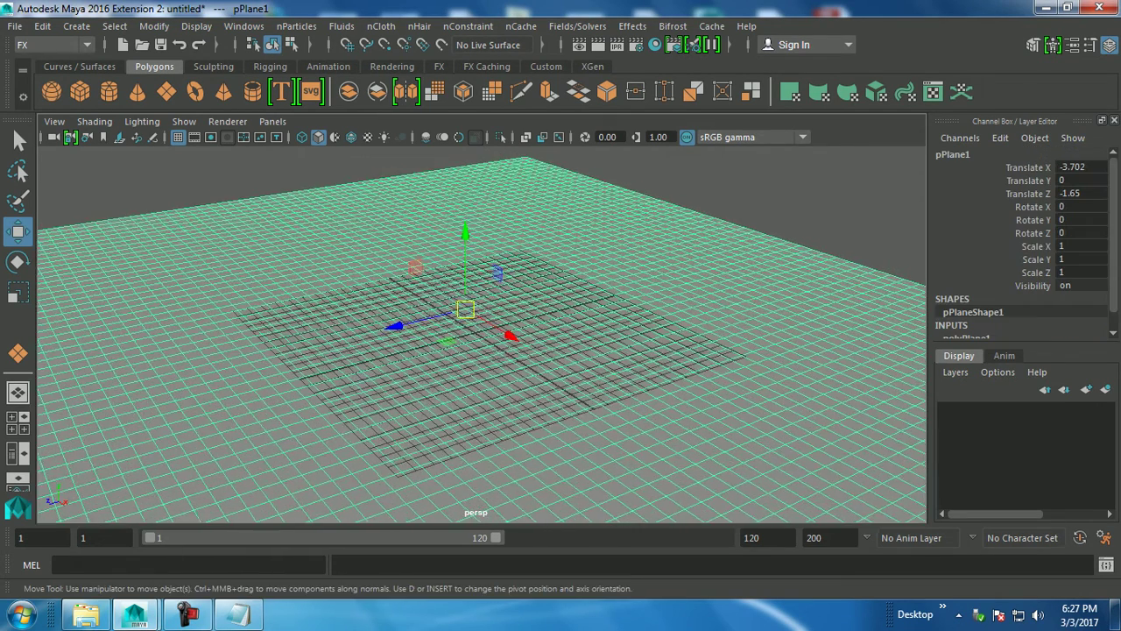
pyautogui.click(213, 67)
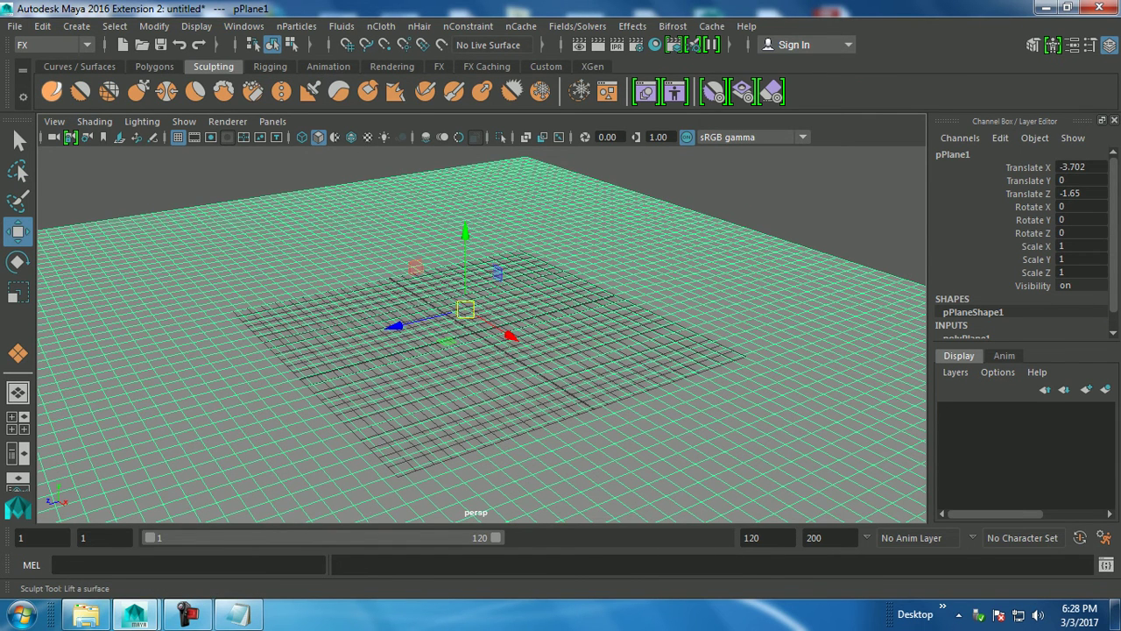
pyautogui.click(50, 91)
# Note in Notepad that B increases brush size and M sets brush strength, then return to Maya.
pyautogui.hotkey('alt', 'Tab')
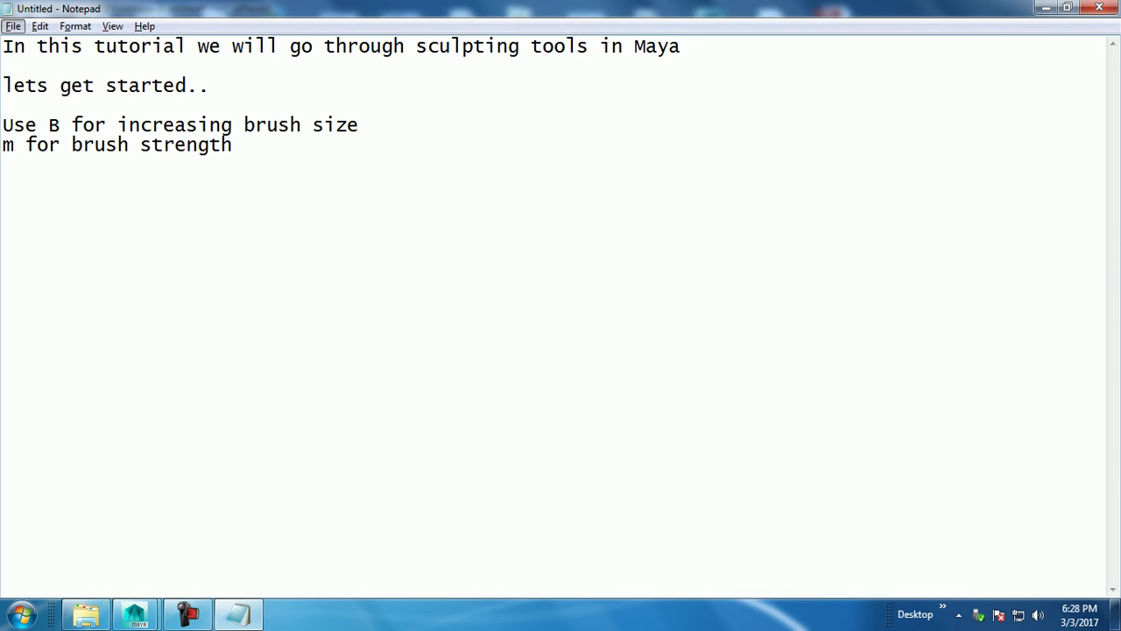
pyautogui.hotkey('alt', 'Tab')
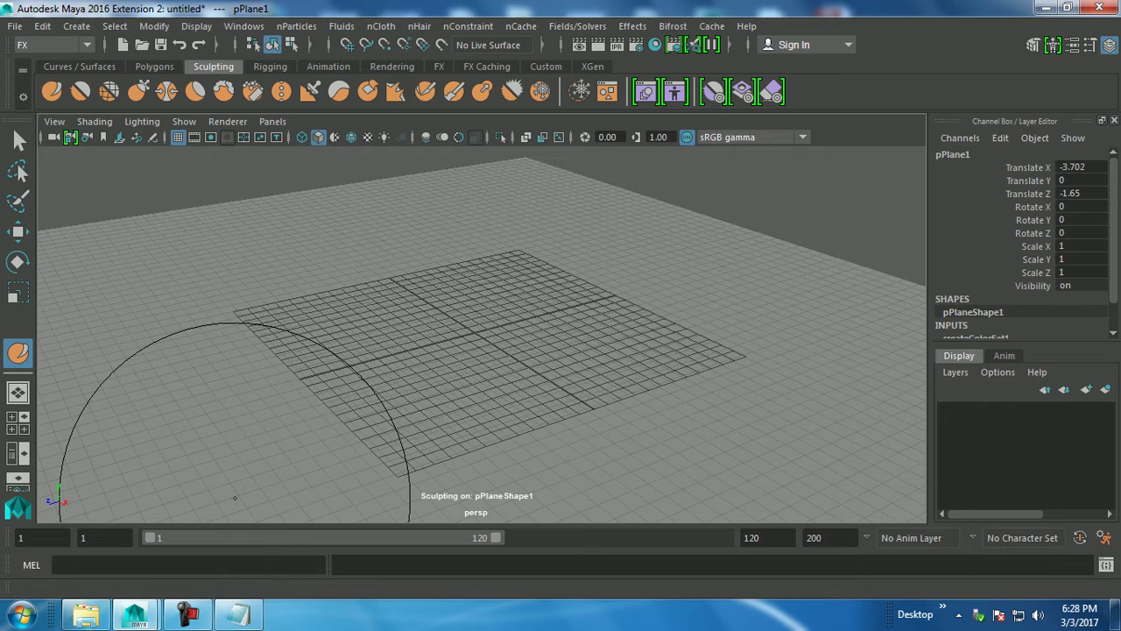
# Raise a test bump, lower the Sculpt brush strength to about 1.34 and shrink the brush.
pyautogui.press('m')
pyautogui.moveTo(225, 275); pyautogui.dragTo(217, 269)
pyautogui.scroll(-3, 401, 325)
pyautogui.press('m')
pyautogui.moveTo(398, 289); pyautogui.dragTo(45, 408)
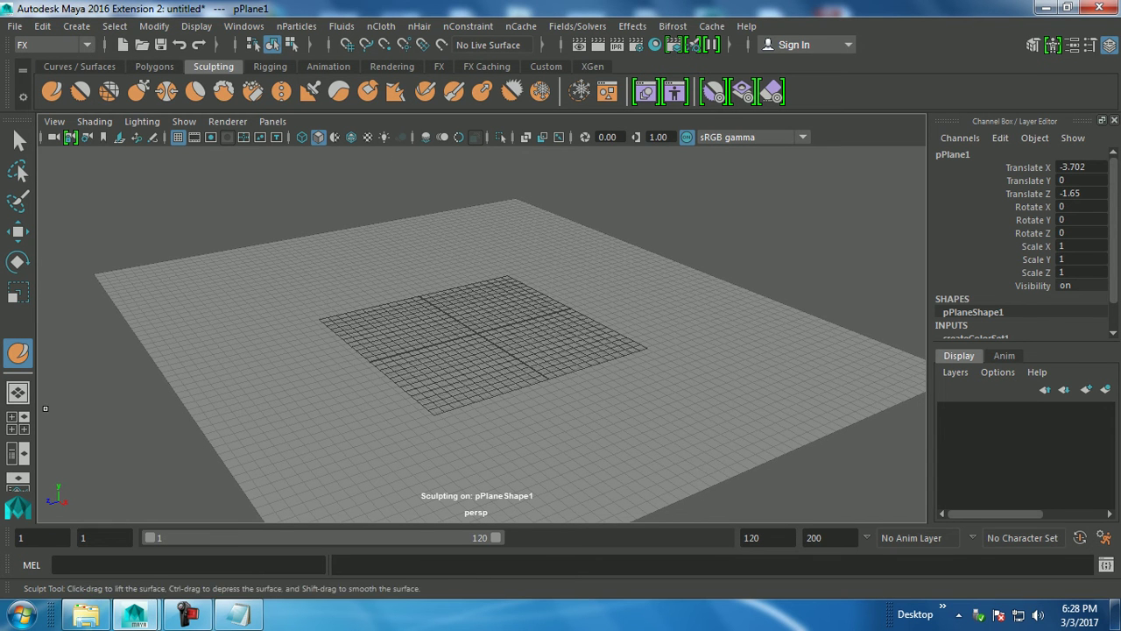
pyautogui.press('b')
pyautogui.moveTo(357, 271)
pyautogui.mouseDown()
pyautogui.moveTo(333, 294)
pyautogui.moveTo(265, 284)
pyautogui.moveTo(351, 259)
pyautogui.moveTo(254, 263)
pyautogui.moveTo(176, 289)
pyautogui.moveTo(242, 320)
pyautogui.moveTo(493, 243)
pyautogui.moveTo(530, 219)
pyautogui.mouseUp()
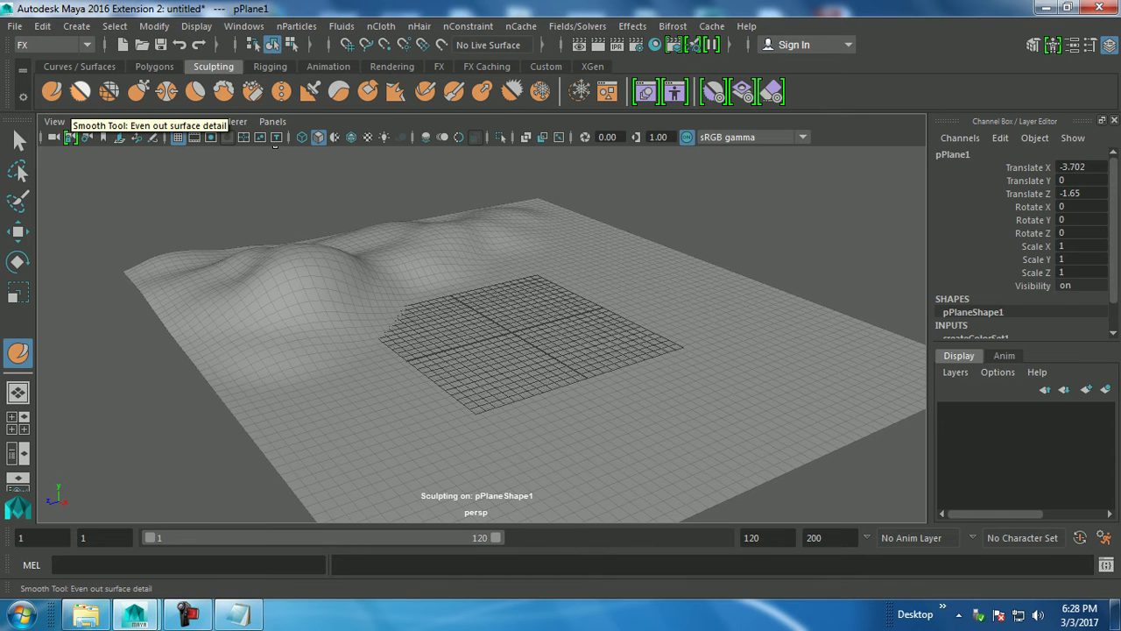
# Try the Smooth and Amplify tools, then raise a bump at the plane's front with Sculpt.
pyautogui.click(79, 91)
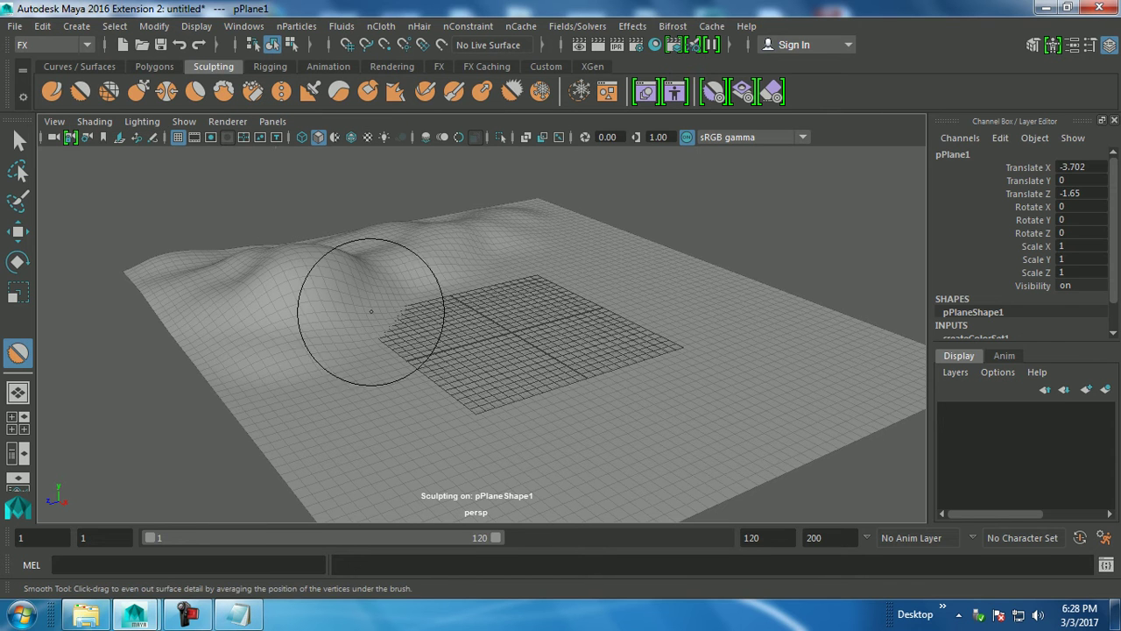
pyautogui.click(512, 91)
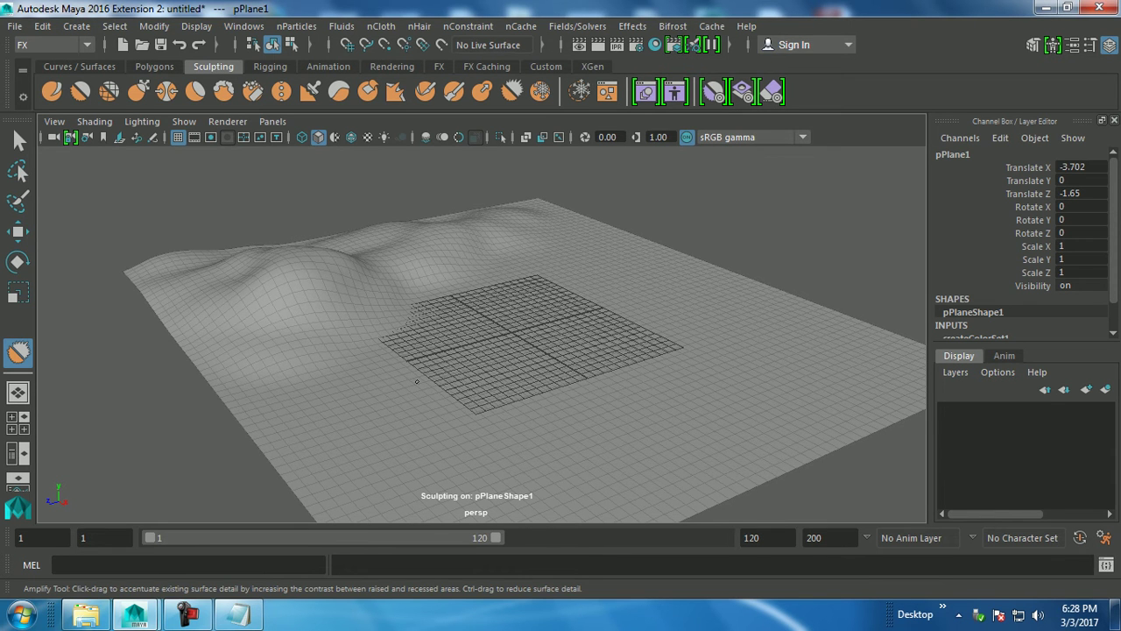
pyautogui.click(52, 91)
pyautogui.moveTo(318, 415)
pyautogui.mouseDown()
pyautogui.moveTo(397, 393)
pyautogui.moveTo(368, 333)
pyautogui.mouseUp()
# At brush strength about 2.96, raise ridges across the middle and back-right, undoing two strokes.
pyautogui.press('m')
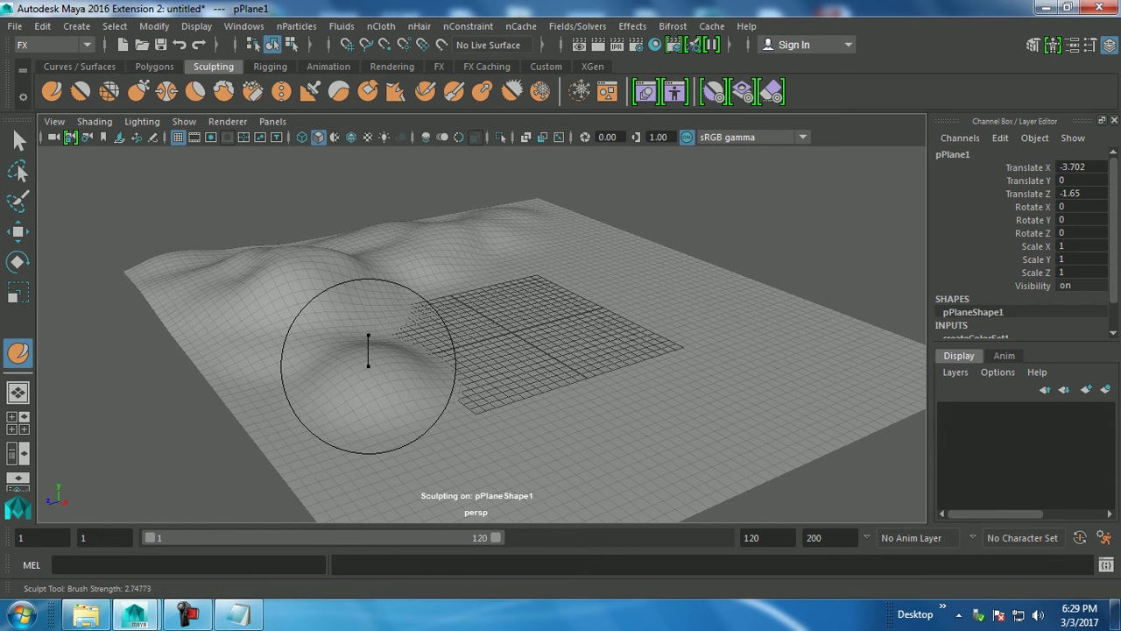
pyautogui.moveTo(475, 426)
pyautogui.mouseDown()
pyautogui.moveTo(625, 248)
pyautogui.moveTo(719, 288)
pyautogui.mouseUp()
pyautogui.moveTo(631, 236)
pyautogui.mouseDown()
pyautogui.moveTo(812, 337)
pyautogui.moveTo(480, 521)
pyautogui.moveTo(481, 262)
pyautogui.mouseUp()
pyautogui.moveTo(500, 351)
pyautogui.mouseDown()
pyautogui.moveTo(526, 368)
pyautogui.moveTo(543, 342)
pyautogui.mouseUp()
pyautogui.hotkey('ctrl', 'z')
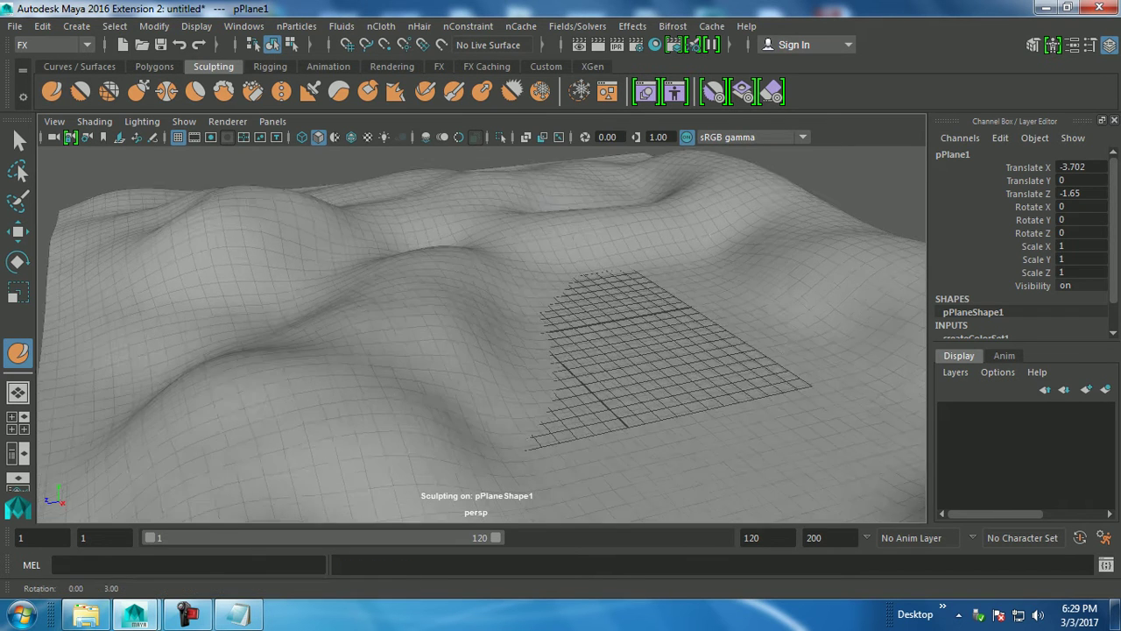
pyautogui.hotkey('ctrl', 'z')
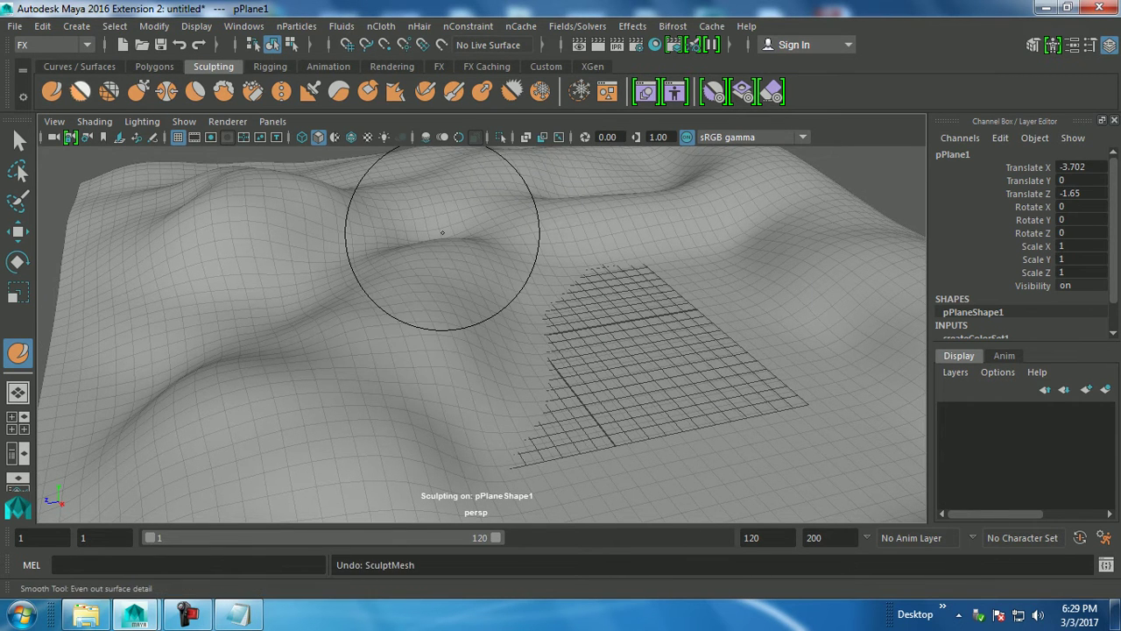
pyautogui.click(80, 92)
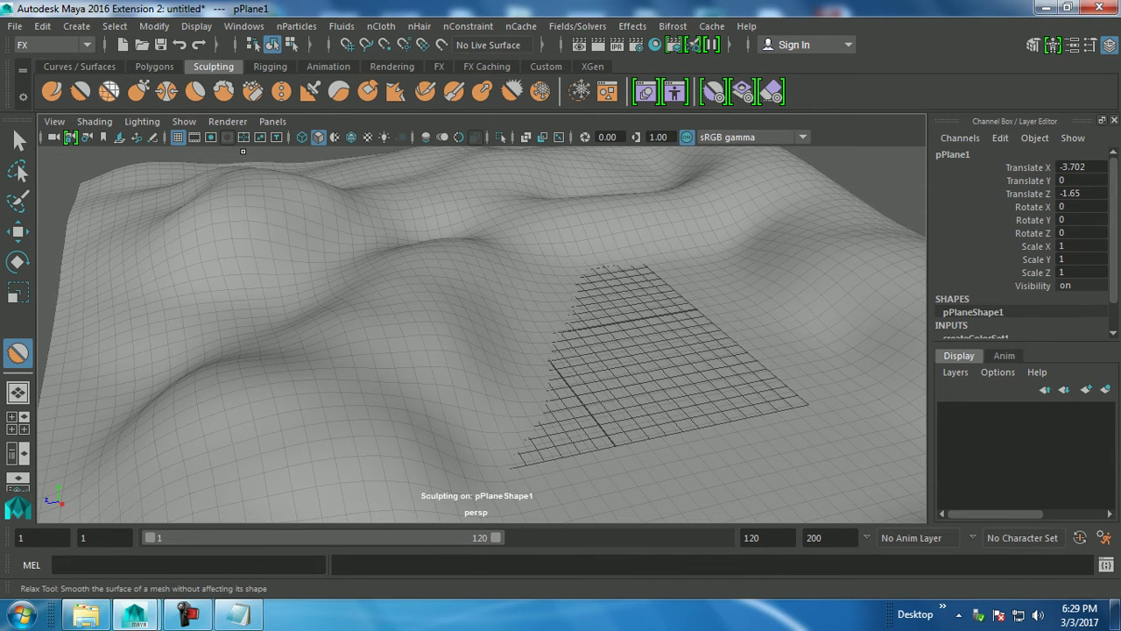
pyautogui.click(109, 91)
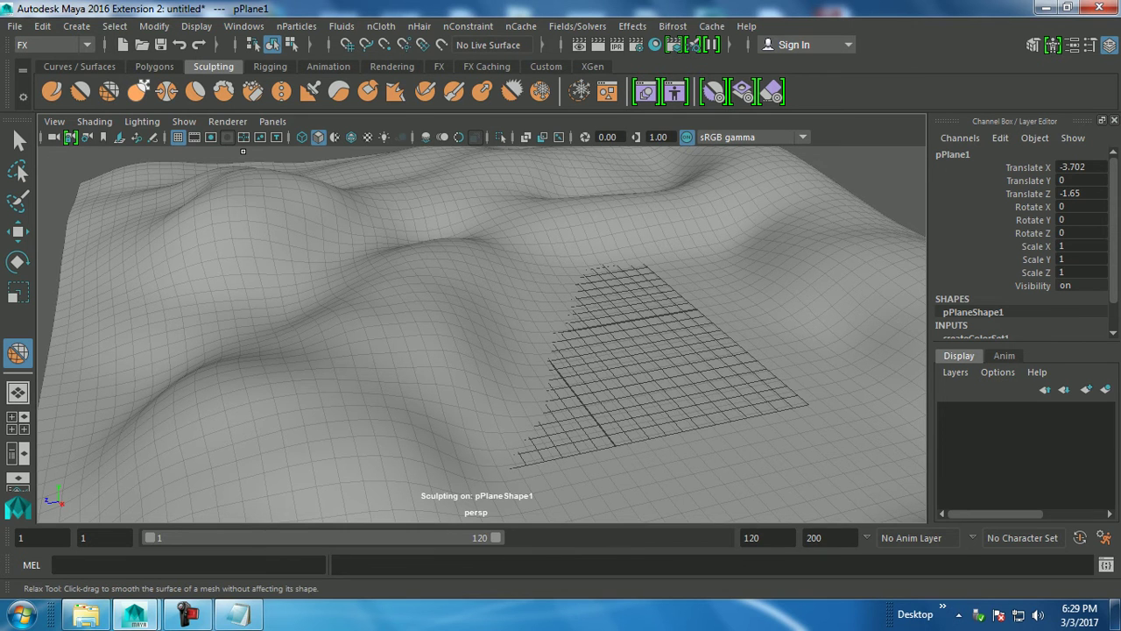
# Pull a dent into the terrain with the Grab tool and orbit to inspect it.
pyautogui.click(137, 91)
pyautogui.moveTo(570, 350); pyautogui.dragTo(475, 338)
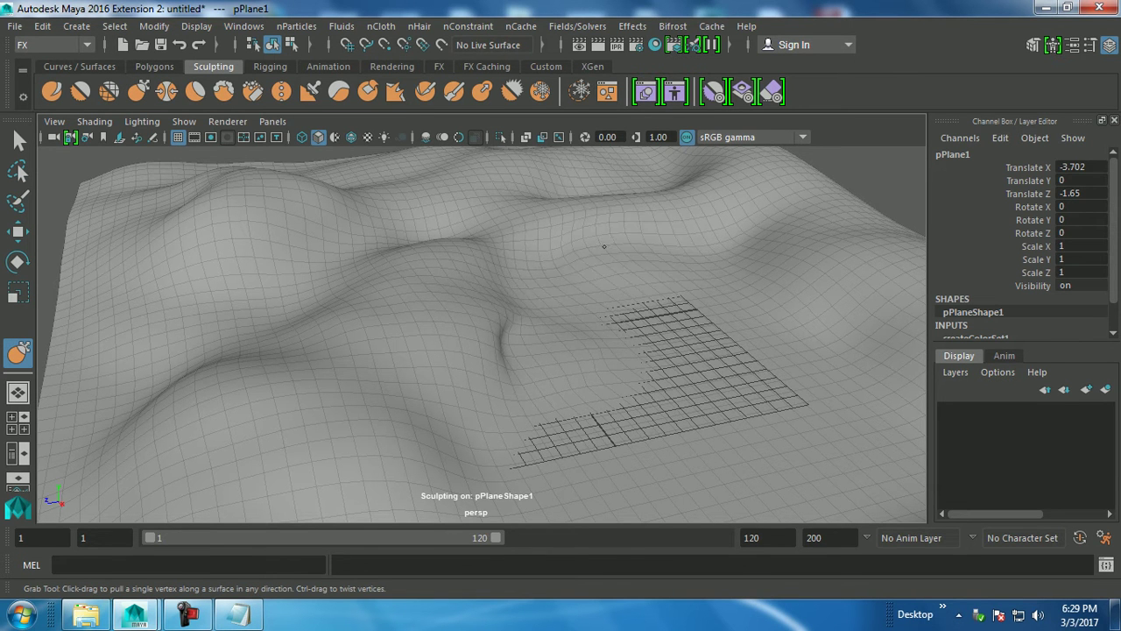
pyautogui.keyDown('alt'); pyautogui.moveTo(613, 324); pyautogui.dragTo(561, 333); pyautogui.keyUp('alt')
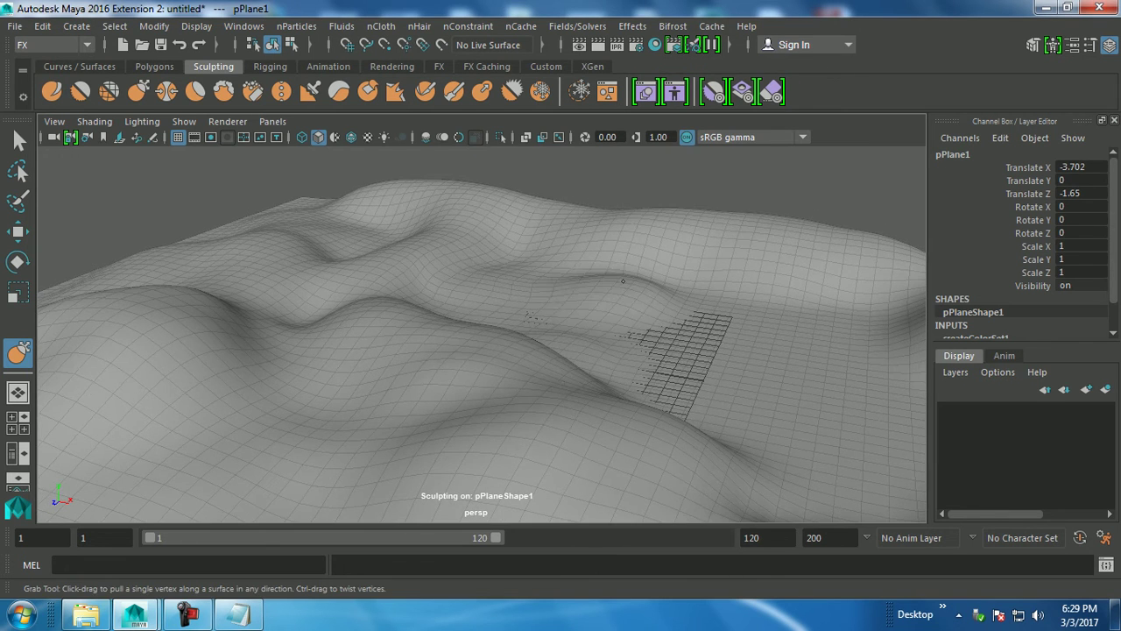
pyautogui.keyDown('alt'); pyautogui.moveTo(589, 263); pyautogui.dragTo(626, 442); pyautogui.keyUp('alt')
pyautogui.moveTo(743, 320)
pyautogui.keyDown('alt'); pyautogui.mouseDown()
pyautogui.moveTo(682, 371)
pyautogui.moveTo(808, 377)
pyautogui.mouseUp(); pyautogui.keyUp('alt')
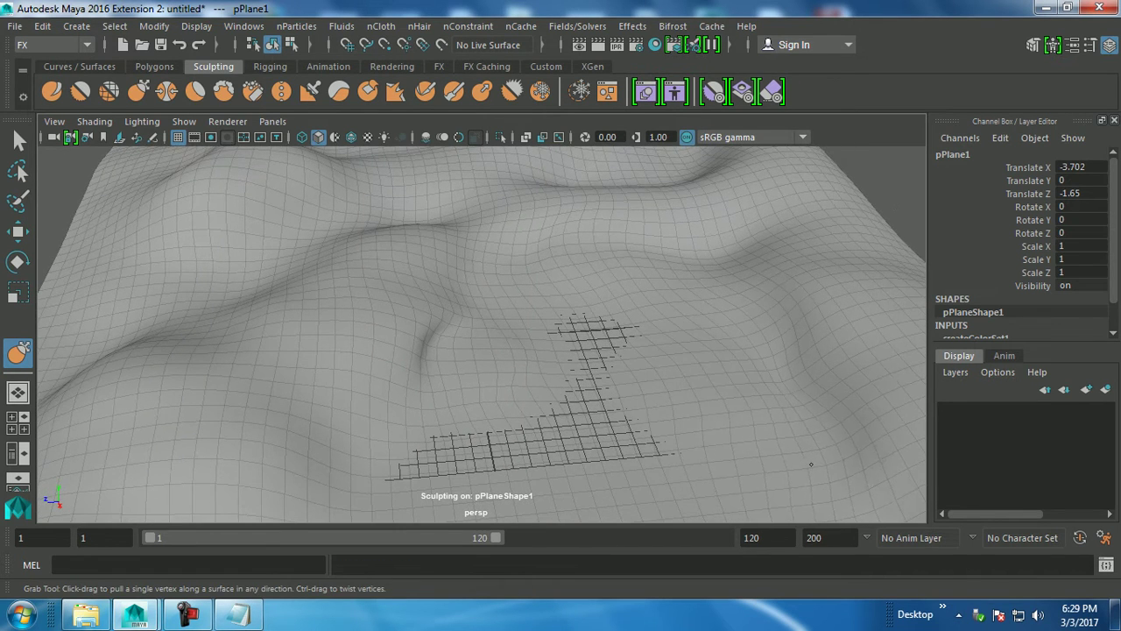
pyautogui.moveTo(707, 328)
pyautogui.keyDown('alt'); pyautogui.mouseDown()
pyautogui.moveTo(518, 328)
pyautogui.moveTo(478, 340)
pyautogui.mouseUp(); pyautogui.keyUp('alt')
# Deepen the grabbed dent, undo the pulled bump, and move the camera closer to the terrain.
pyautogui.moveTo(411, 434)
pyautogui.keyDown('alt'); pyautogui.mouseDown()
pyautogui.moveTo(484, 368)
pyautogui.moveTo(475, 357)
pyautogui.mouseUp(); pyautogui.keyUp('alt')
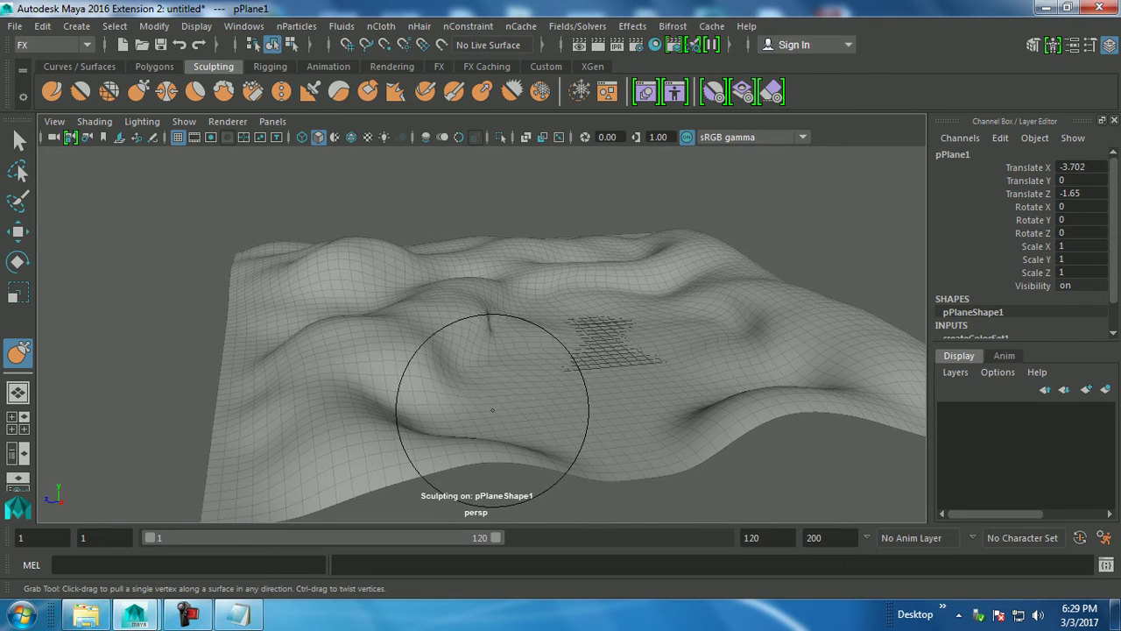
pyautogui.keyDown('alt'); pyautogui.moveTo(534, 420); pyautogui.dragTo(581, 400); pyautogui.keyUp('alt')
pyautogui.moveTo(646, 339)
pyautogui.keyDown('alt'); pyautogui.mouseDown()
pyautogui.moveTo(650, 325)
pyautogui.moveTo(385, 289)
pyautogui.mouseUp(); pyautogui.keyUp('alt')
pyautogui.hotkey('ctrl', 'z')
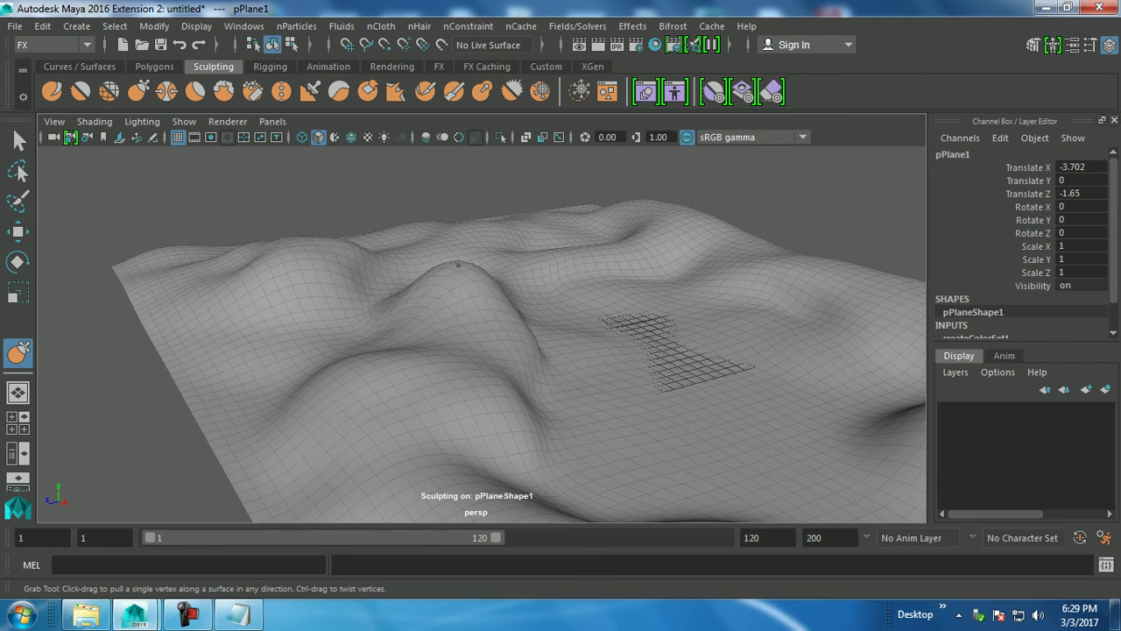
pyautogui.keyDown('alt'); pyautogui.moveTo(466, 293); pyautogui.dragTo(534, 289); pyautogui.keyUp('alt')
pyautogui.moveTo(475, 325)
pyautogui.keyDown('alt'); pyautogui.mouseDown(button='right')
pyautogui.moveTo(581, 338)
pyautogui.moveTo(556, 351)
pyautogui.mouseUp(button='right'); pyautogui.keyUp('alt')
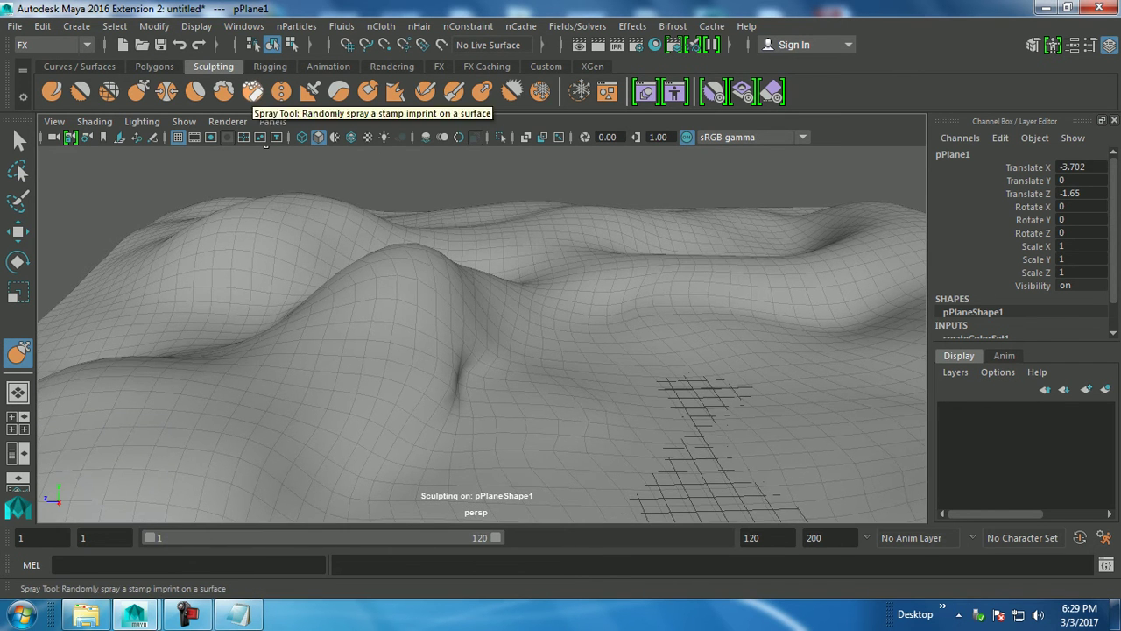
# Spray stamped bumps along the far edge with the Spray tool at strength 15, then lower strength to about 12.
pyautogui.click(252, 90)
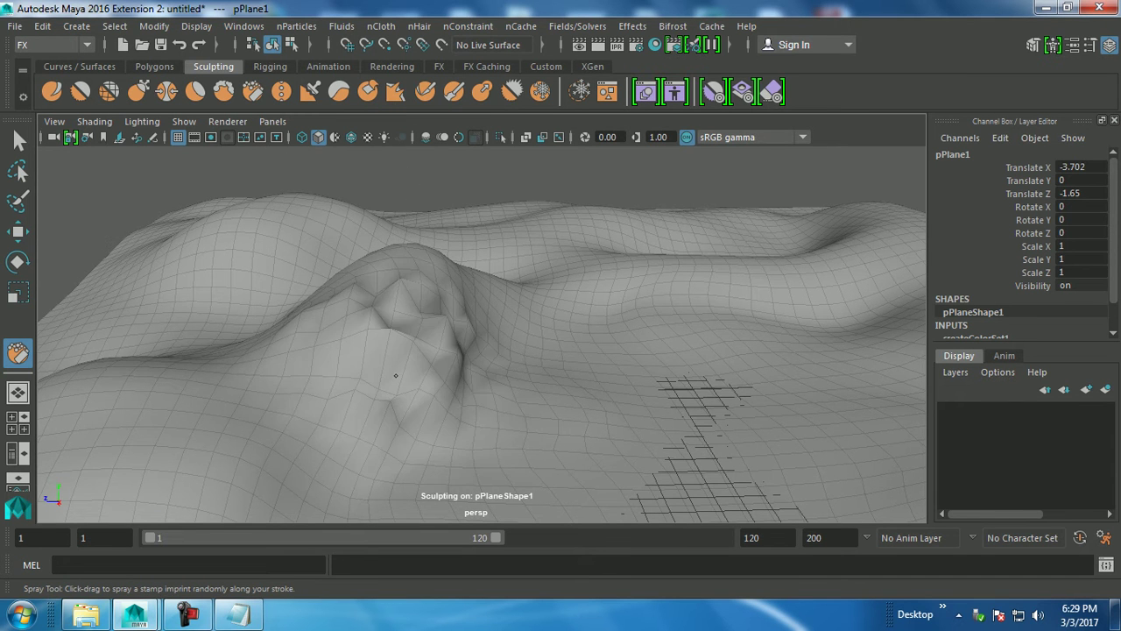
pyautogui.press('f')
pyautogui.moveTo(588, 278); pyautogui.dragTo(329, 261)
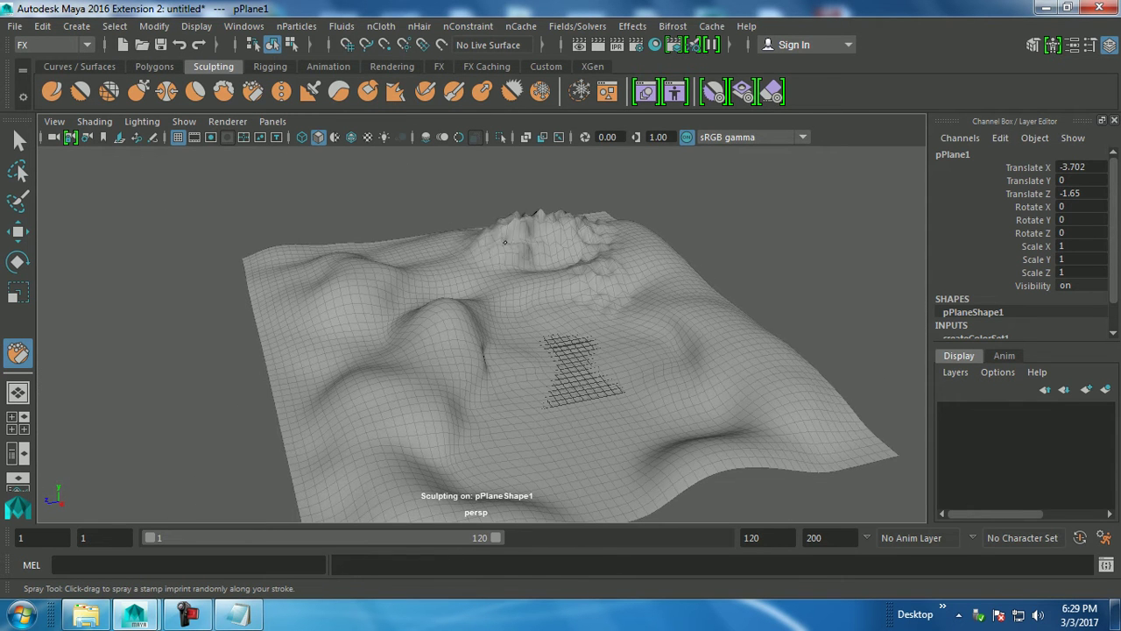
pyautogui.hotkey('ctrl', 'z')
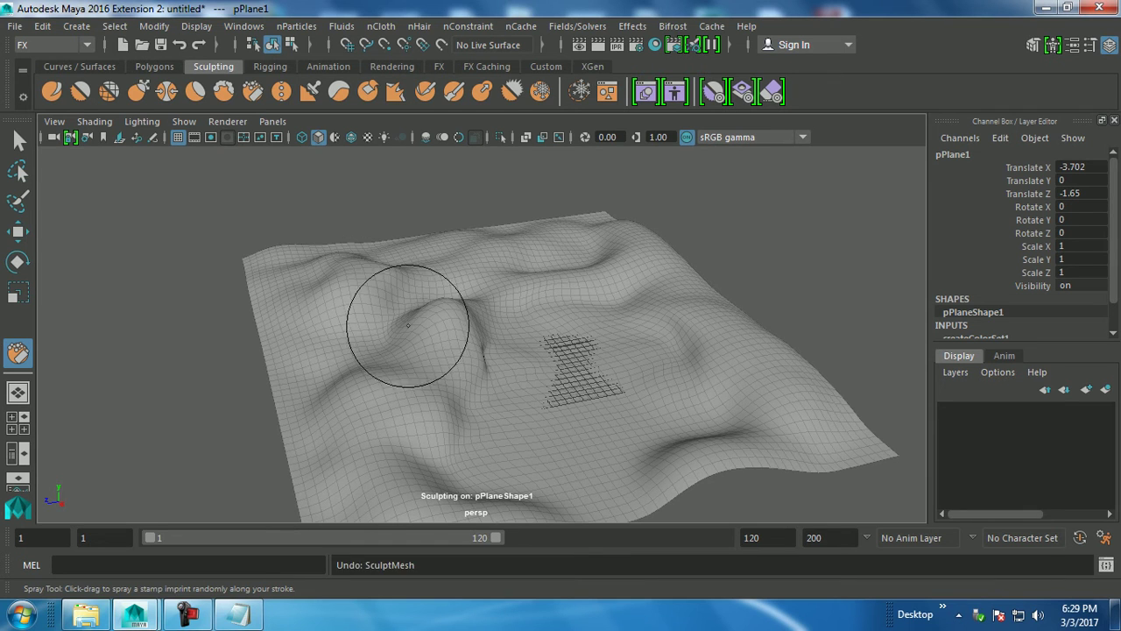
pyautogui.moveTo(560, 287); pyautogui.dragTo(560, 287)
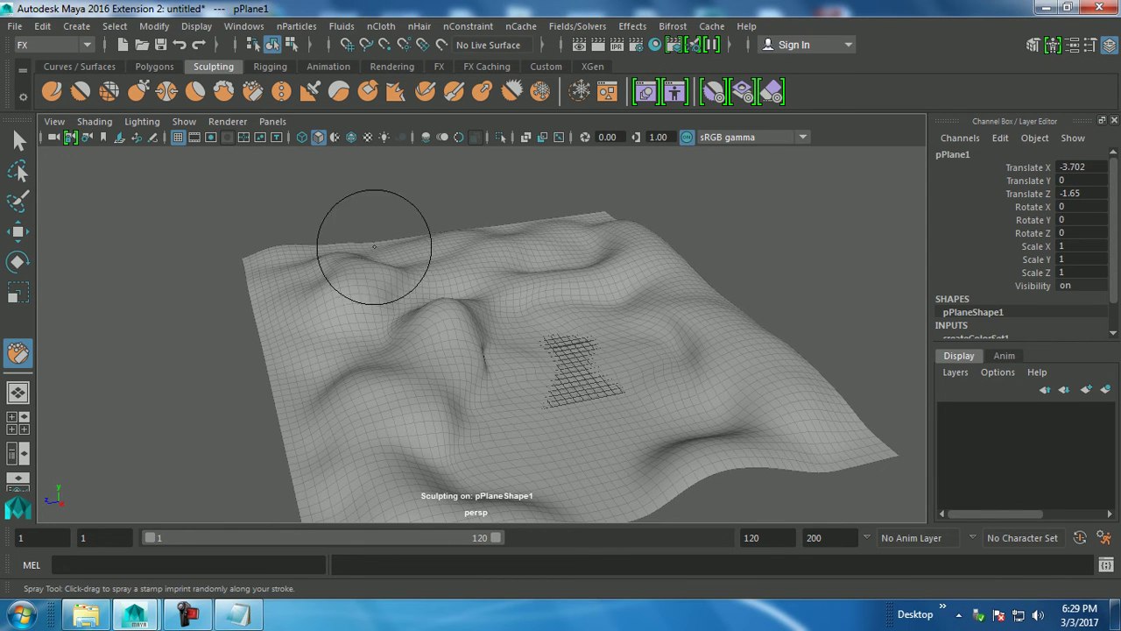
pyautogui.moveTo(601, 250)
pyautogui.mouseDown()
pyautogui.moveTo(400, 269)
pyautogui.moveTo(417, 338)
pyautogui.moveTo(733, 370)
pyautogui.mouseUp()
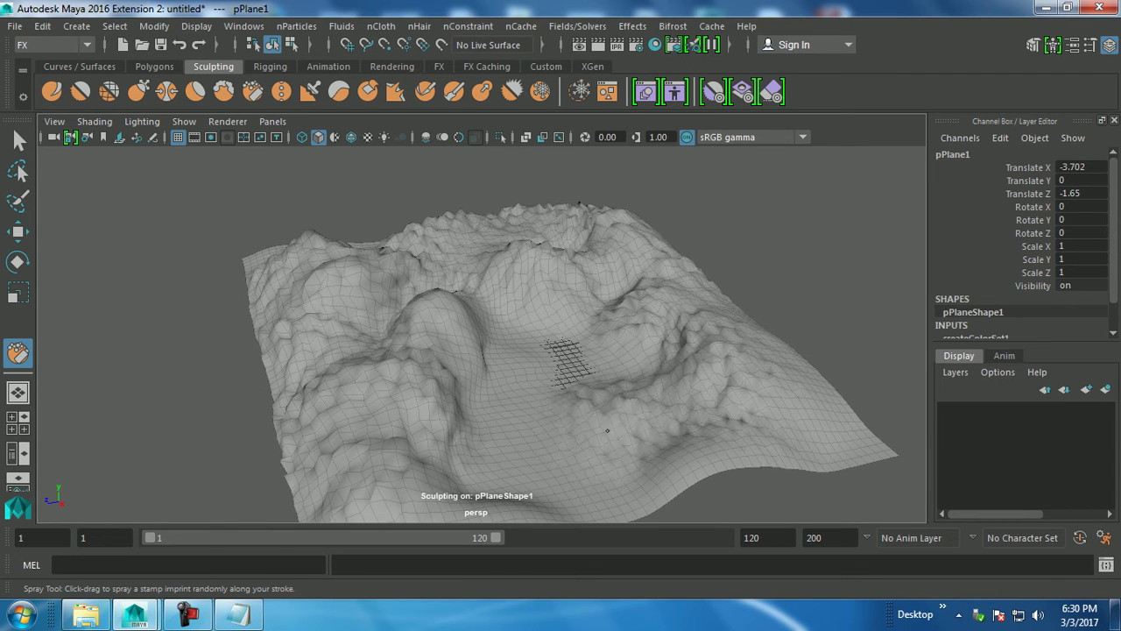
pyautogui.scroll(3, 538, 401)
pyautogui.scroll(3, 538, 313)
pyautogui.moveTo(523, 321)
pyautogui.mouseDown()
pyautogui.moveTo(537, 333)
pyautogui.moveTo(498, 366)
pyautogui.moveTo(455, 366)
pyautogui.mouseUp()
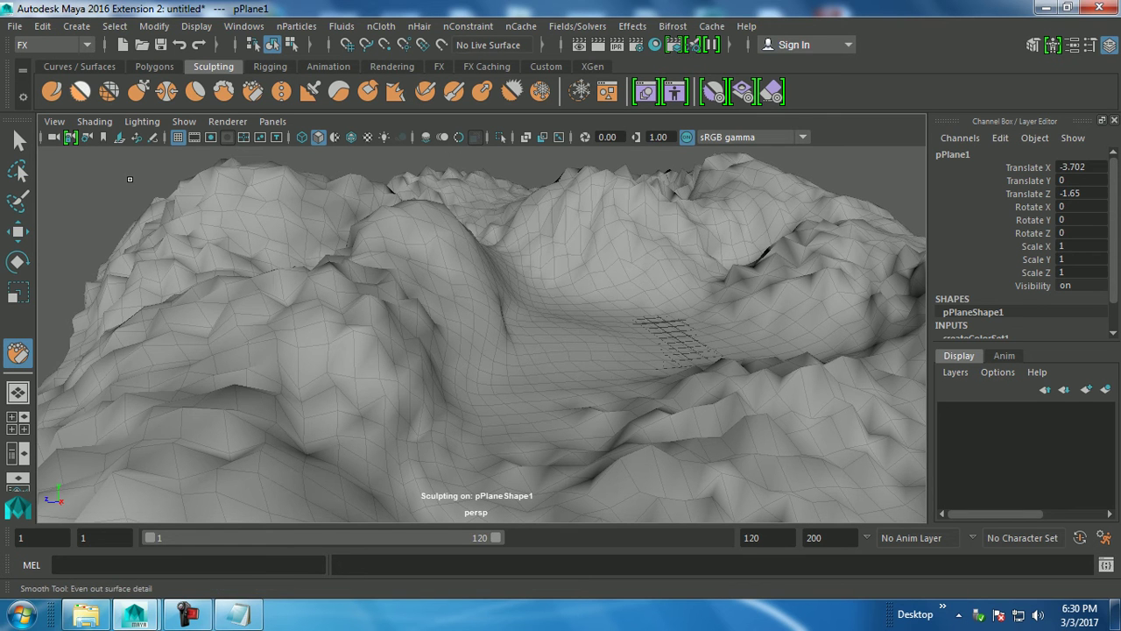
# Smooth the rough hilltop, left-side folds, top ridge and lower-left crease.
pyautogui.click(80, 90)
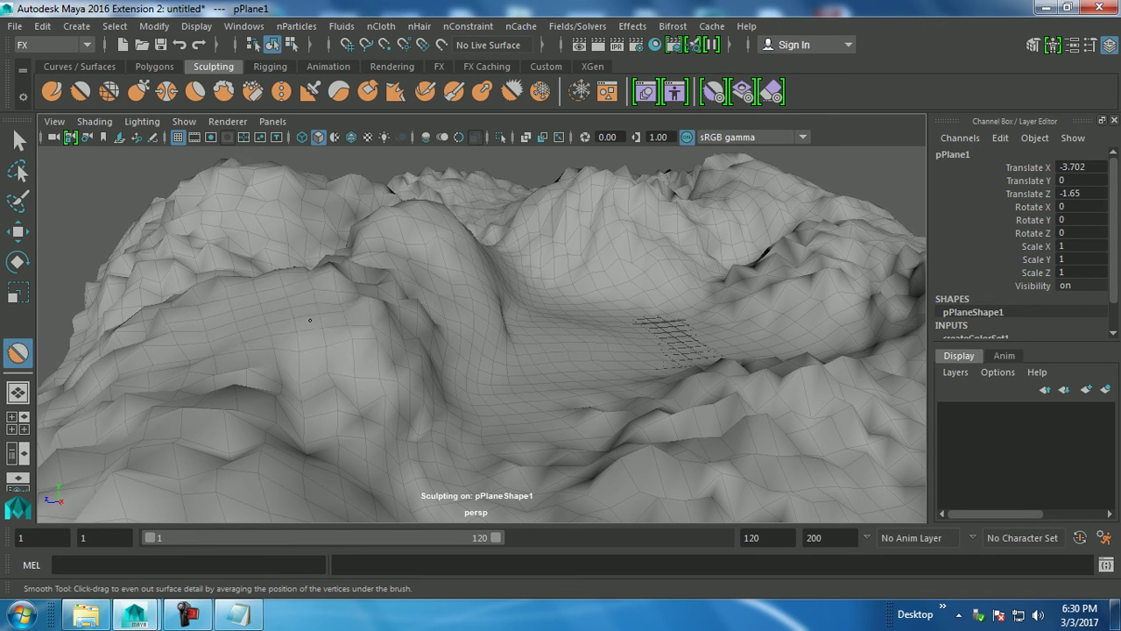
pyautogui.moveTo(392, 217); pyautogui.dragTo(437, 206)
pyautogui.moveTo(381, 180)
pyautogui.mouseDown()
pyautogui.moveTo(175, 262)
pyautogui.moveTo(137, 323)
pyautogui.mouseUp()
pyautogui.moveTo(209, 456); pyautogui.dragTo(289, 350)
pyautogui.moveTo(587, 263)
pyautogui.mouseDown()
pyautogui.moveTo(569, 175)
pyautogui.moveTo(420, 219)
pyautogui.mouseUp()
pyautogui.moveTo(421, 175)
pyautogui.mouseDown()
pyautogui.moveTo(788, 175)
pyautogui.moveTo(832, 281)
pyautogui.moveTo(911, 289)
pyautogui.mouseUp()
# Reframe the terrain from several angles and smooth the upper ridge.
pyautogui.keyDown('alt'); pyautogui.moveTo(657, 441); pyautogui.dragTo(489, 302, button='right'); pyautogui.keyUp('alt')
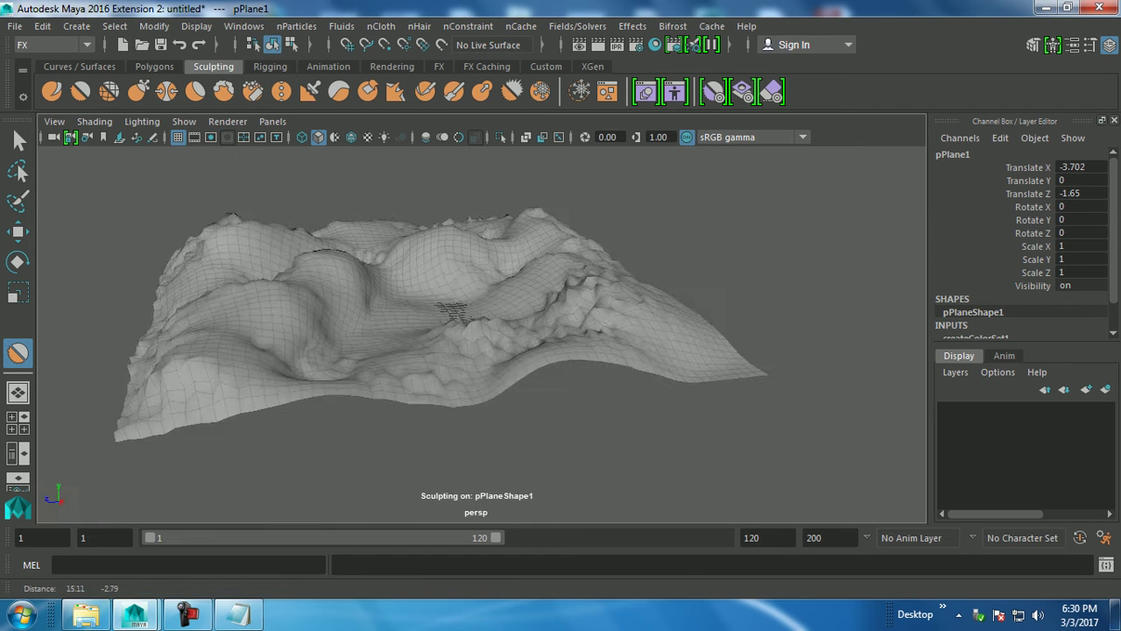
pyautogui.moveTo(613, 281)
pyautogui.keyDown('alt'); pyautogui.mouseDown(button='right')
pyautogui.moveTo(546, 338)
pyautogui.moveTo(540, 388)
pyautogui.mouseUp(button='right'); pyautogui.keyUp('alt')
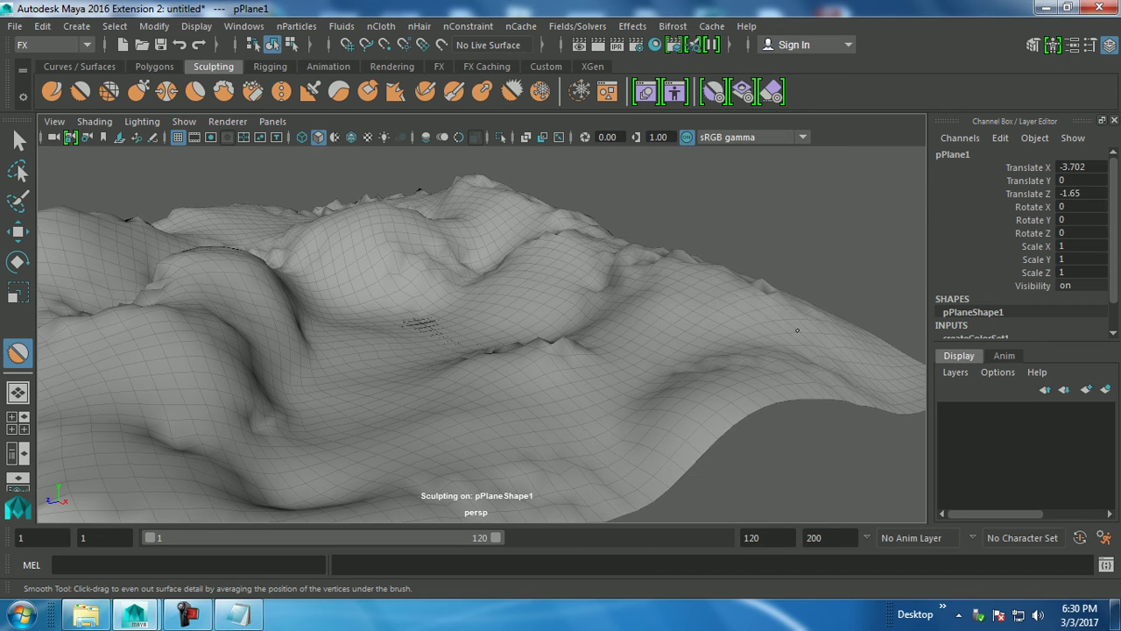
pyautogui.moveTo(350, 312)
pyautogui.keyDown('alt'); pyautogui.mouseDown()
pyautogui.moveTo(315, 314)
pyautogui.moveTo(315, 215)
pyautogui.moveTo(327, 306)
pyautogui.mouseUp(); pyautogui.keyUp('alt')
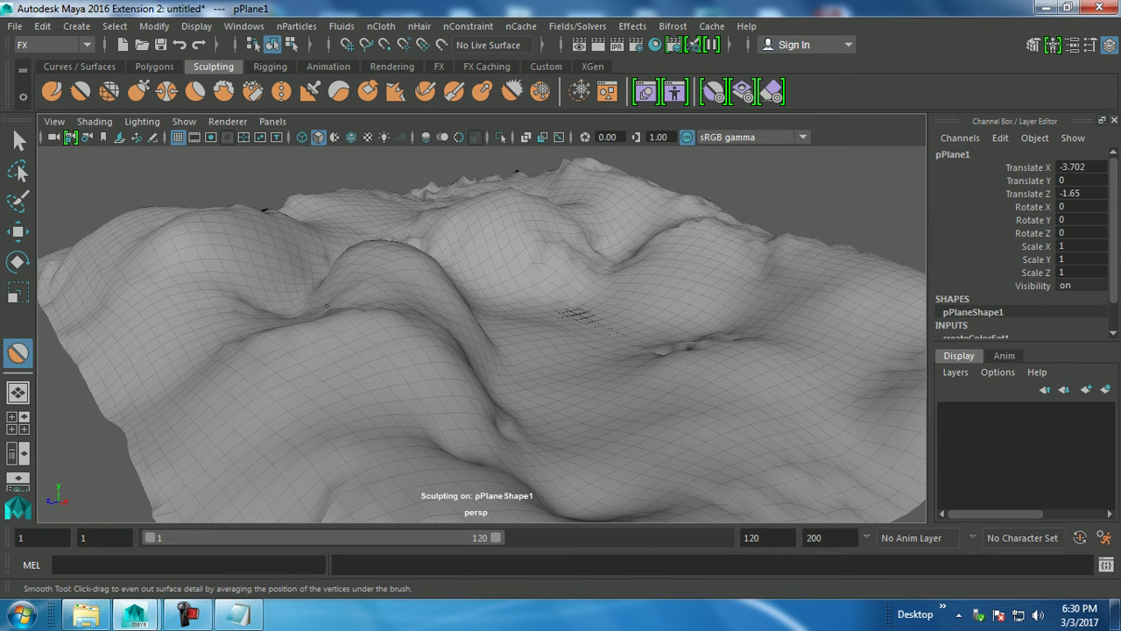
pyautogui.keyDown('alt'); pyautogui.moveTo(441, 321); pyautogui.dragTo(348, 403); pyautogui.keyUp('alt')
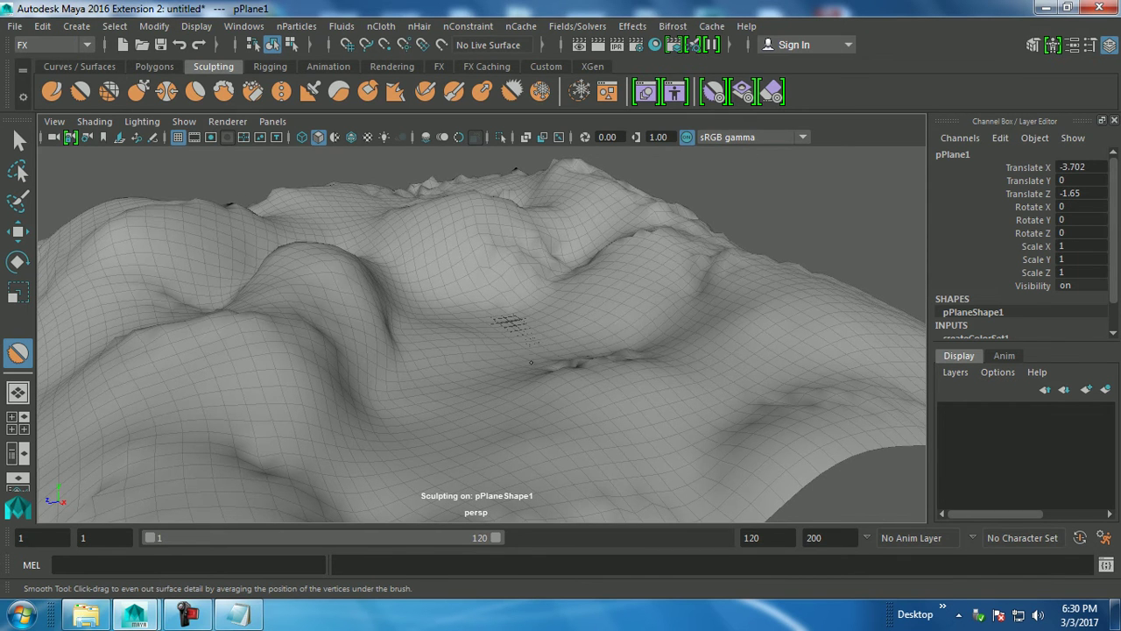
pyautogui.moveTo(410, 189); pyautogui.dragTo(554, 197)
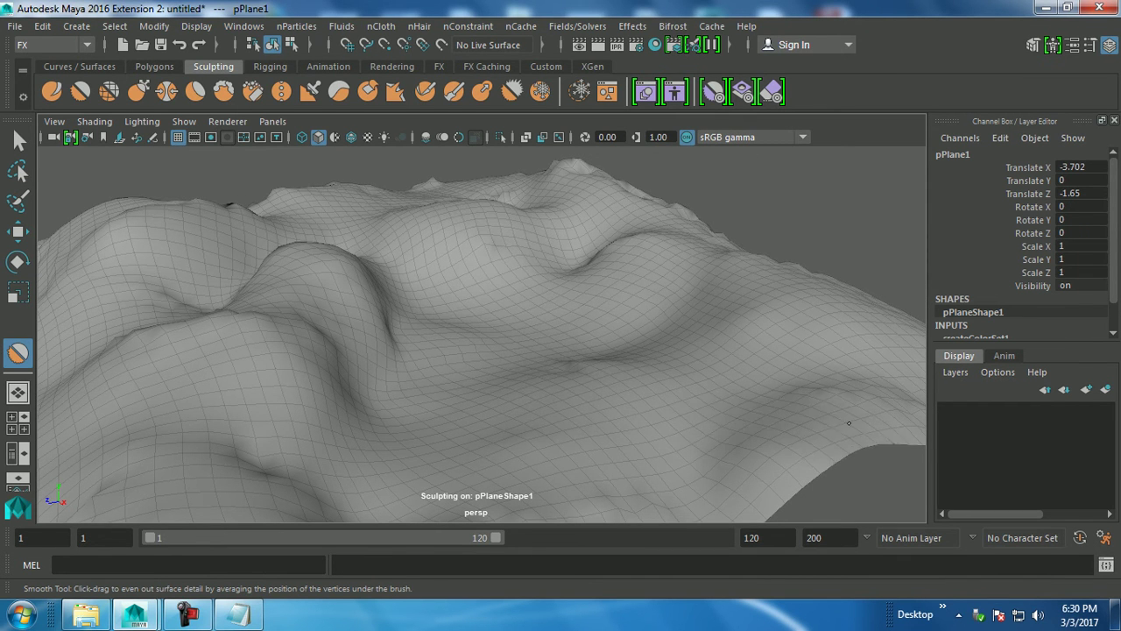
pyautogui.moveTo(518, 378)
pyautogui.keyDown('alt'); pyautogui.mouseDown()
pyautogui.moveTo(480, 283)
pyautogui.moveTo(467, 358)
pyautogui.moveTo(483, 370)
pyautogui.mouseUp(); pyautogui.keyUp('alt')
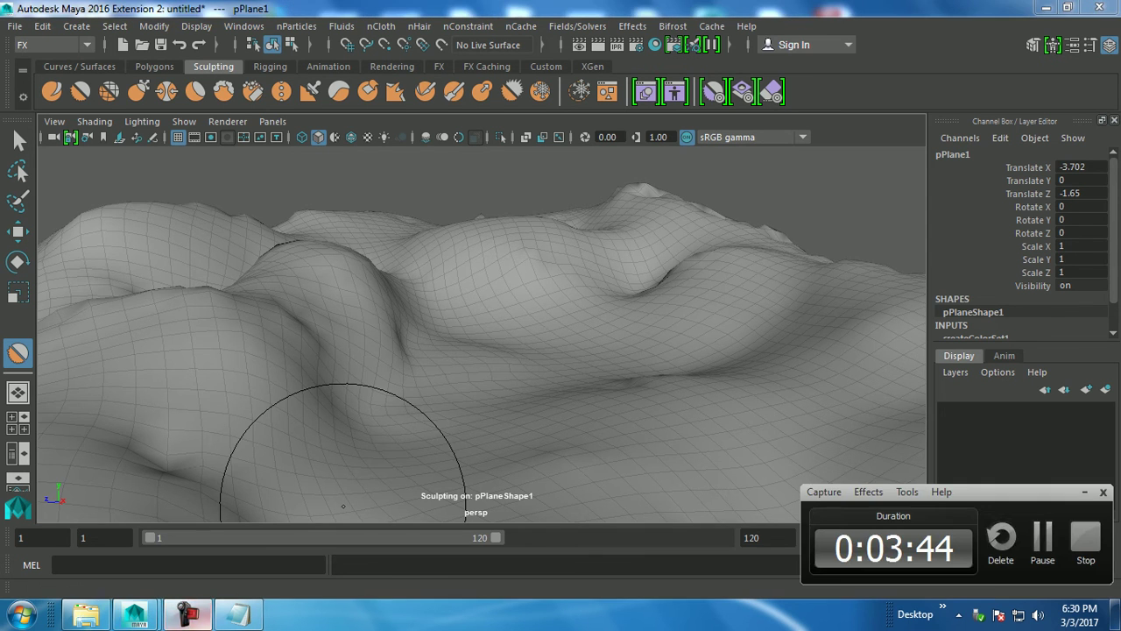
pyautogui.keyDown('alt'); pyautogui.moveTo(576, 400); pyautogui.dragTo(596, 377); pyautogui.keyUp('alt')
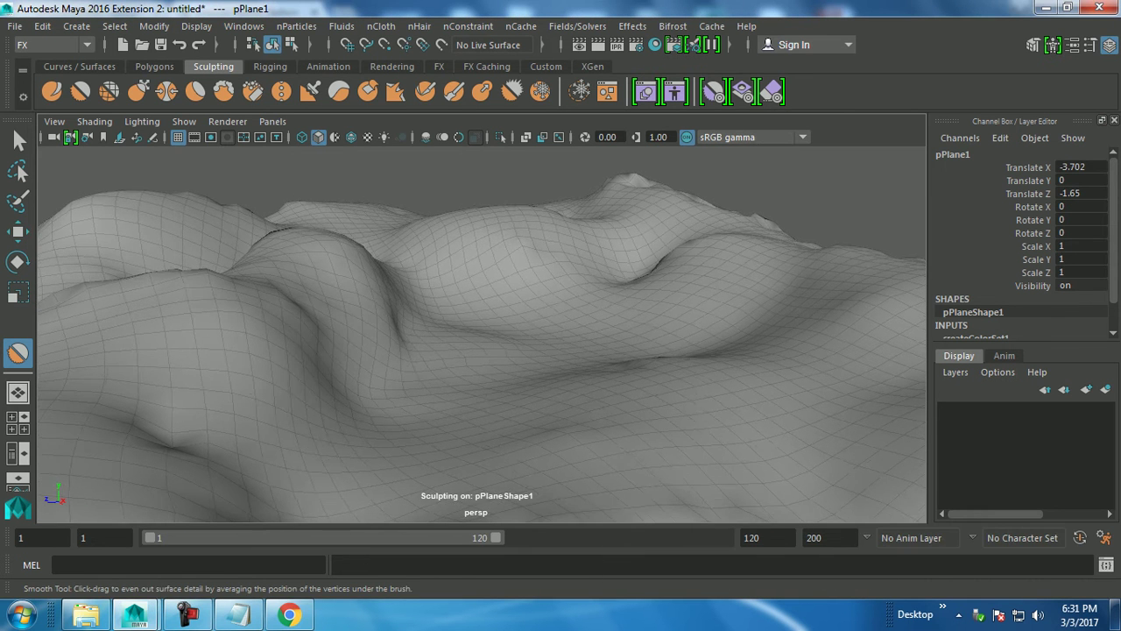
# Apply Mesh > Smooth to the plane from the Modeling menu set and bring up Assign New Material.
pyautogui.press('w')
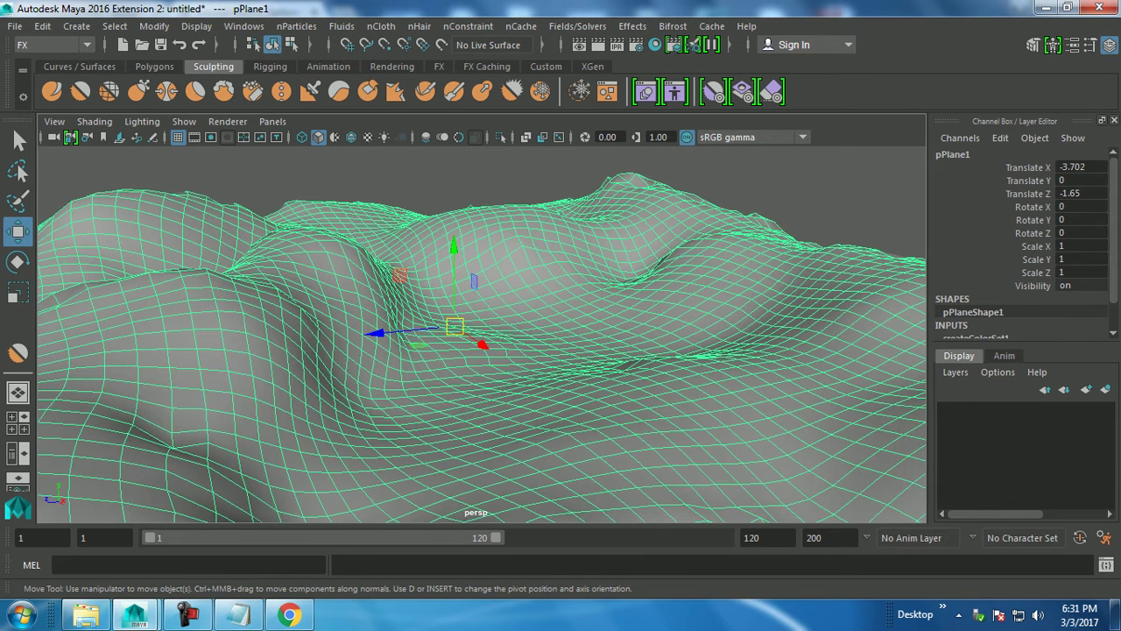
pyautogui.scroll(-1, 1021, 246)
pyautogui.scroll(-1, 1021, 241)
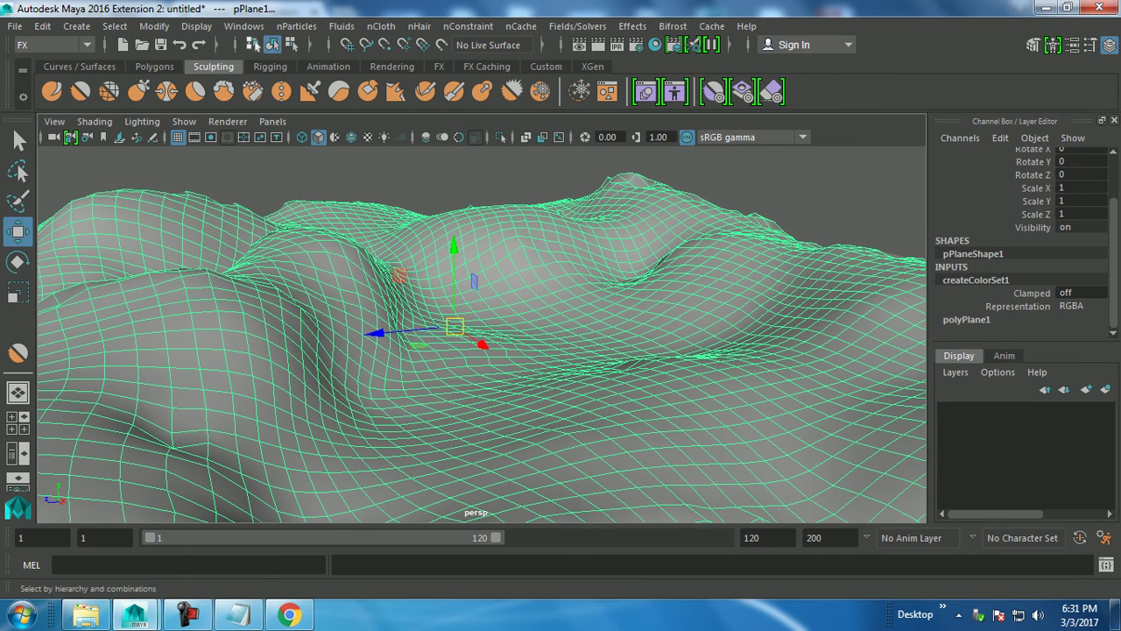
pyautogui.click(53, 45)
pyautogui.click(39, 63)
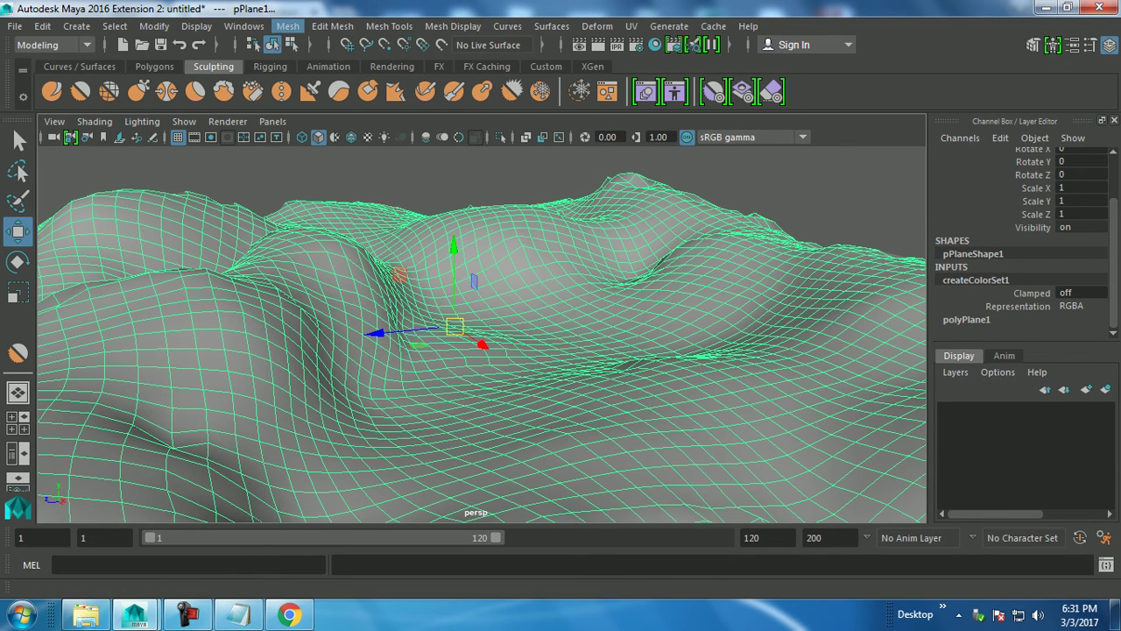
pyautogui.click(288, 26)
pyautogui.click(315, 178)
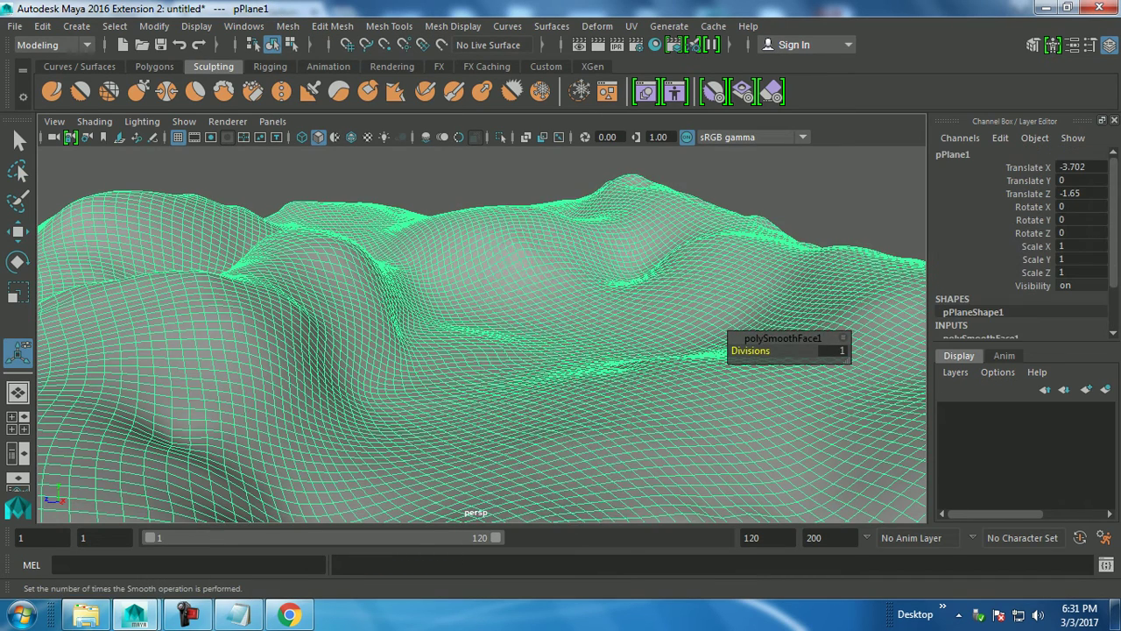
pyautogui.moveTo(552, 162); pyautogui.dragTo(543, 561, button='right')
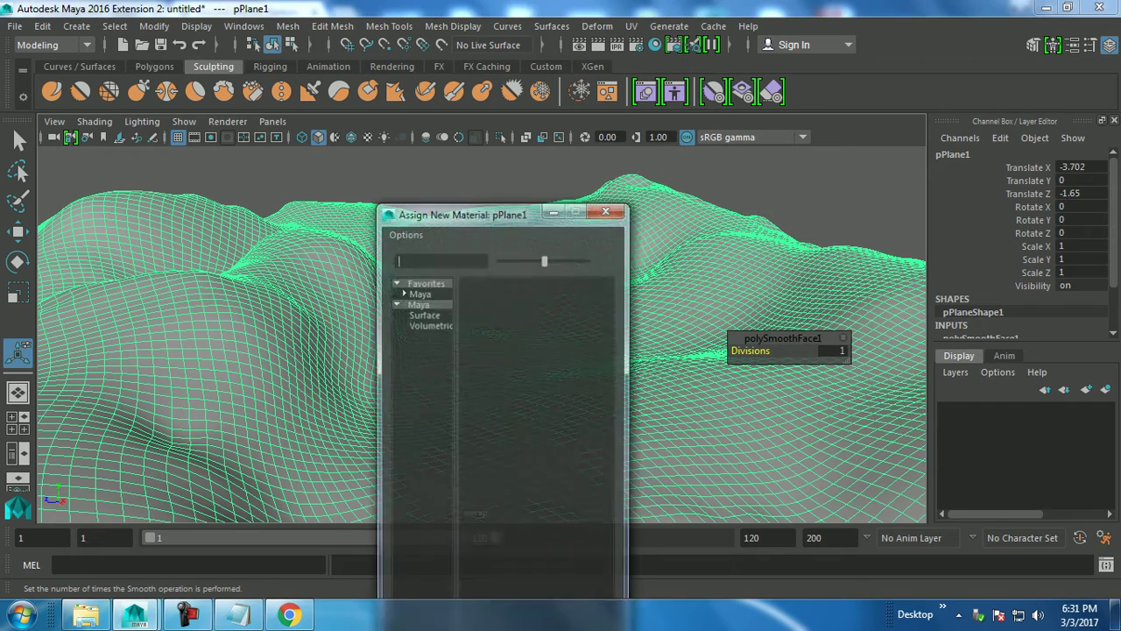
# Assign a new Lambert material and add a File texture to its Color.
pyautogui.click(419, 291)
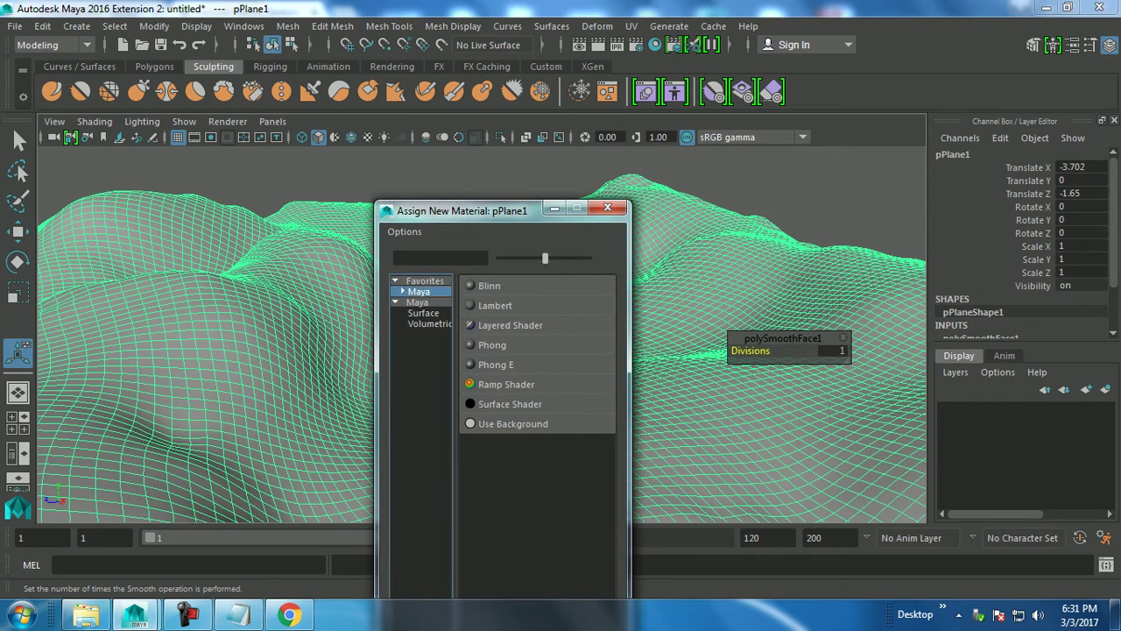
pyautogui.press('Escape')
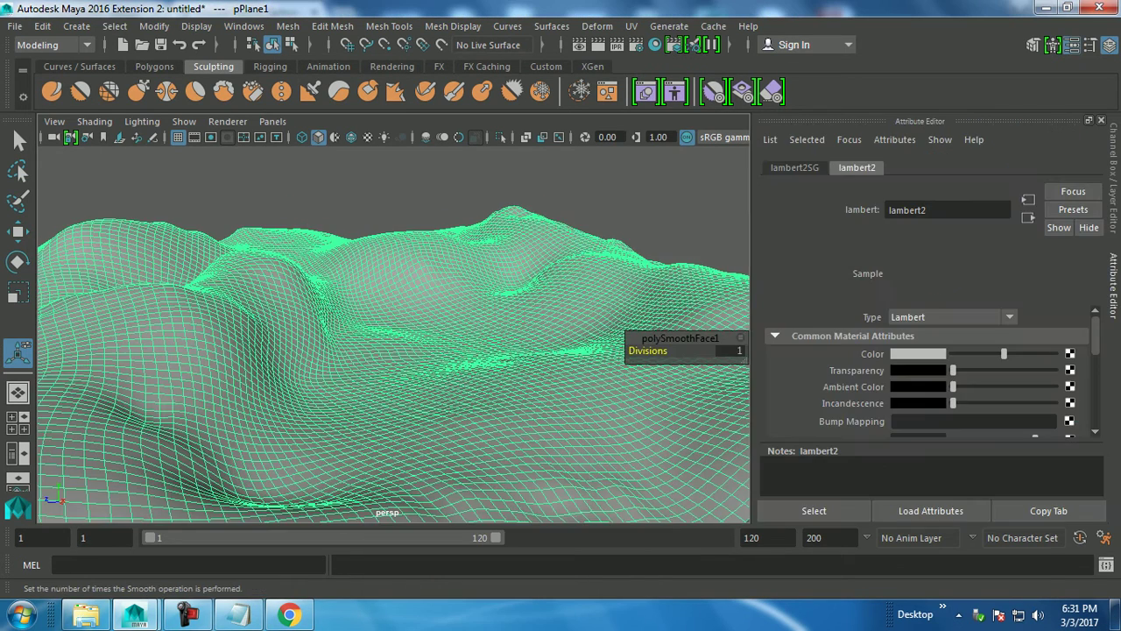
pyautogui.click(1070, 353)
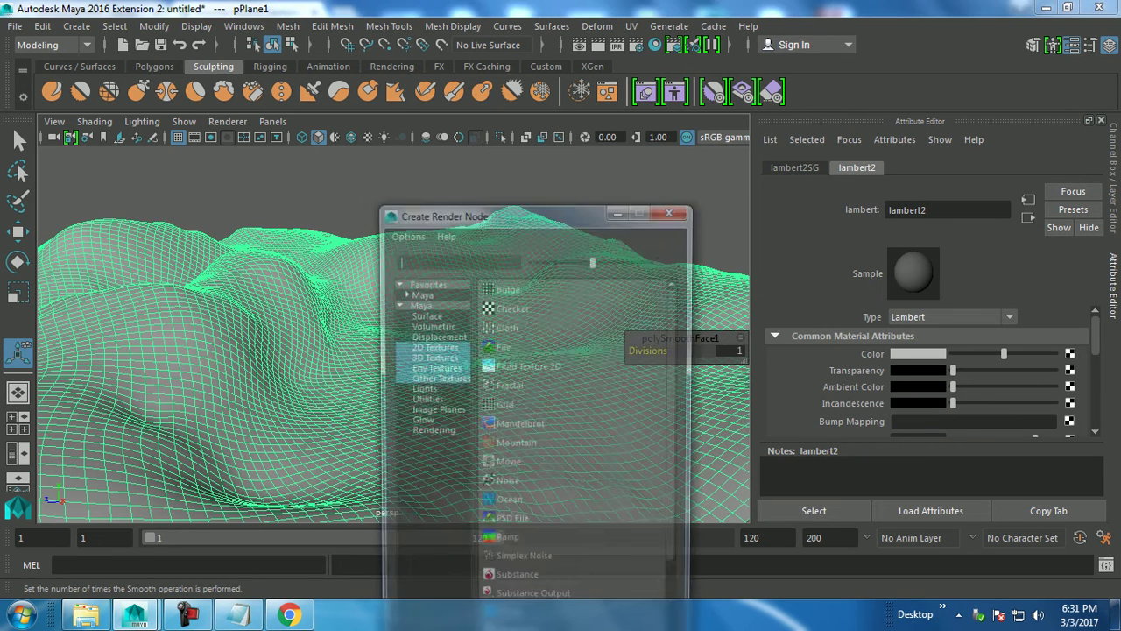
pyautogui.click(502, 344)
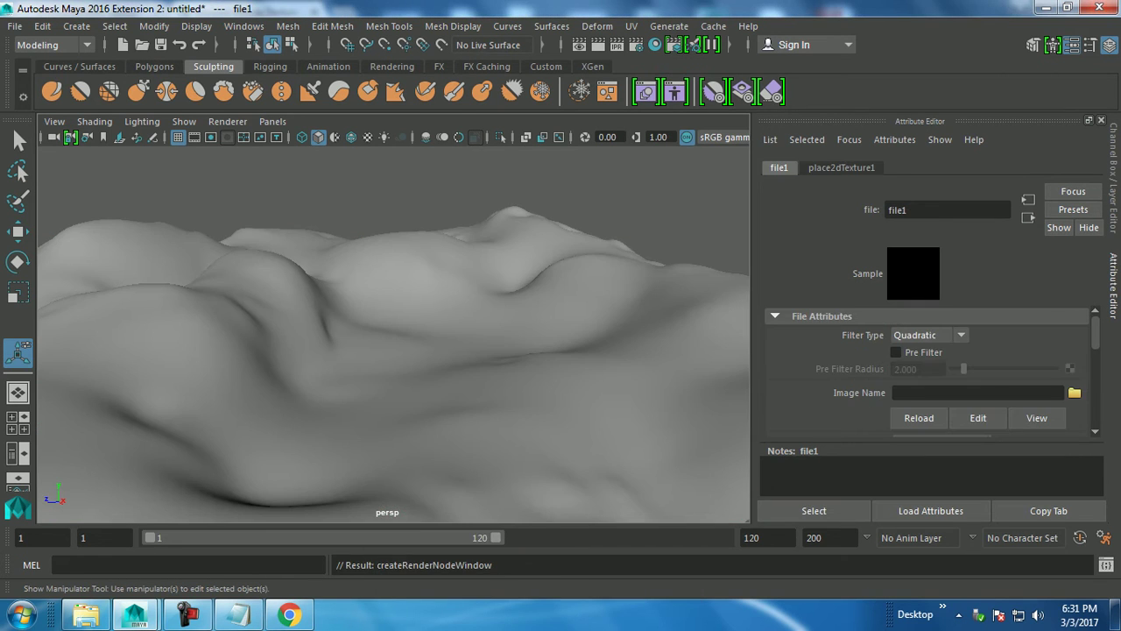
# Load Ground-Nature_Texture_A_P4131088.JPG as the file texture image, then reselect the plane.
pyautogui.click(1074, 393)
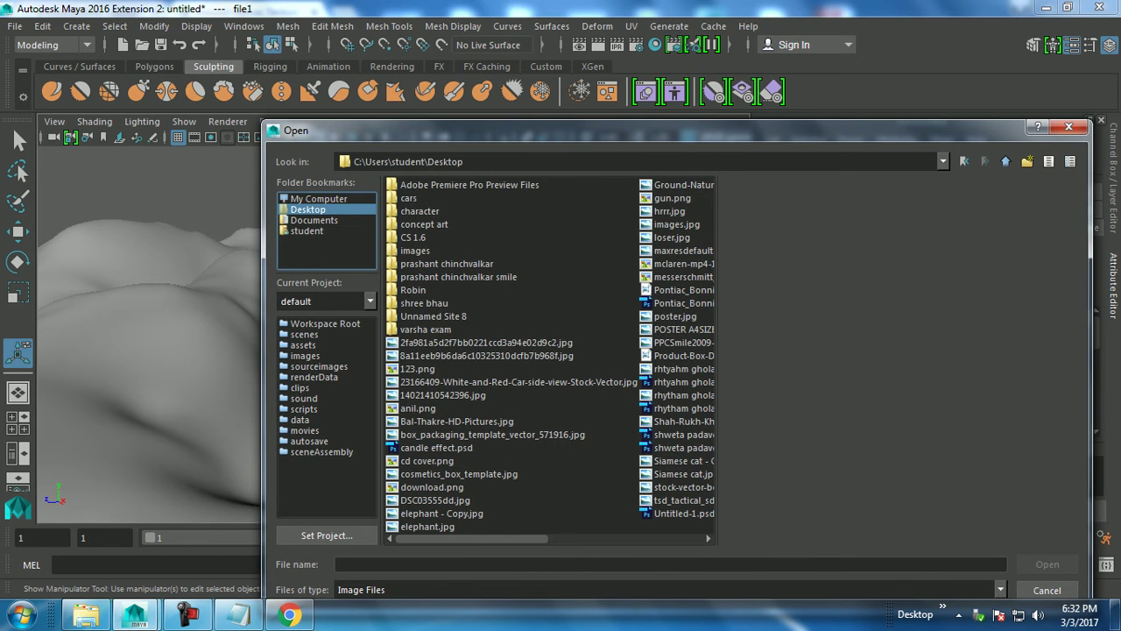
pyautogui.click(290, 615)
pyautogui.click(289, 615)
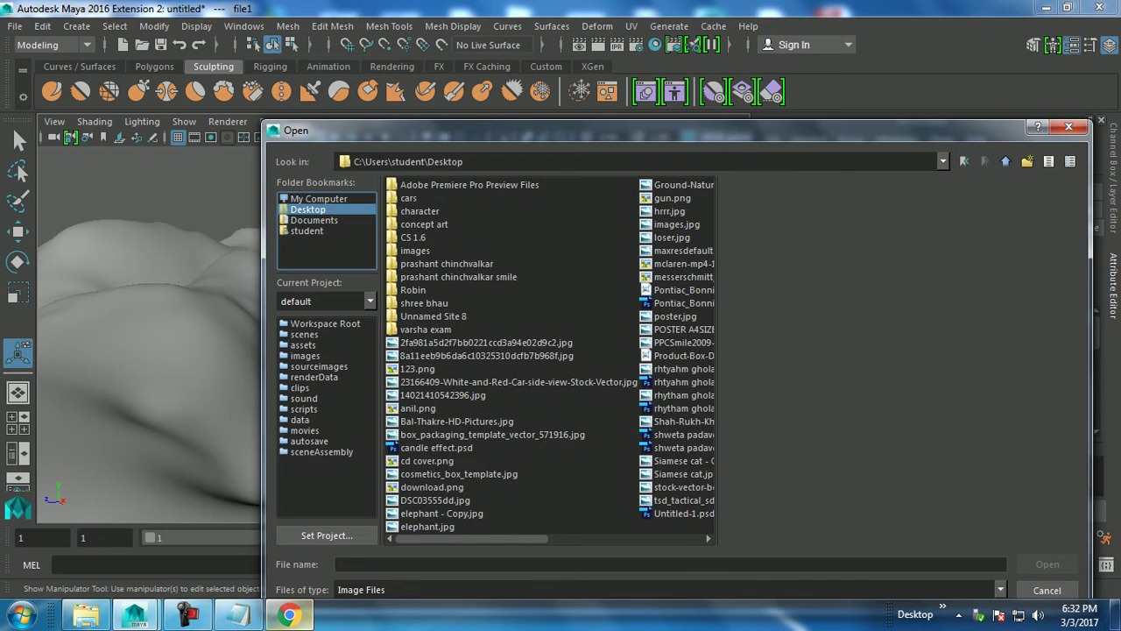
pyautogui.click(457, 420)
pyautogui.click(684, 184)
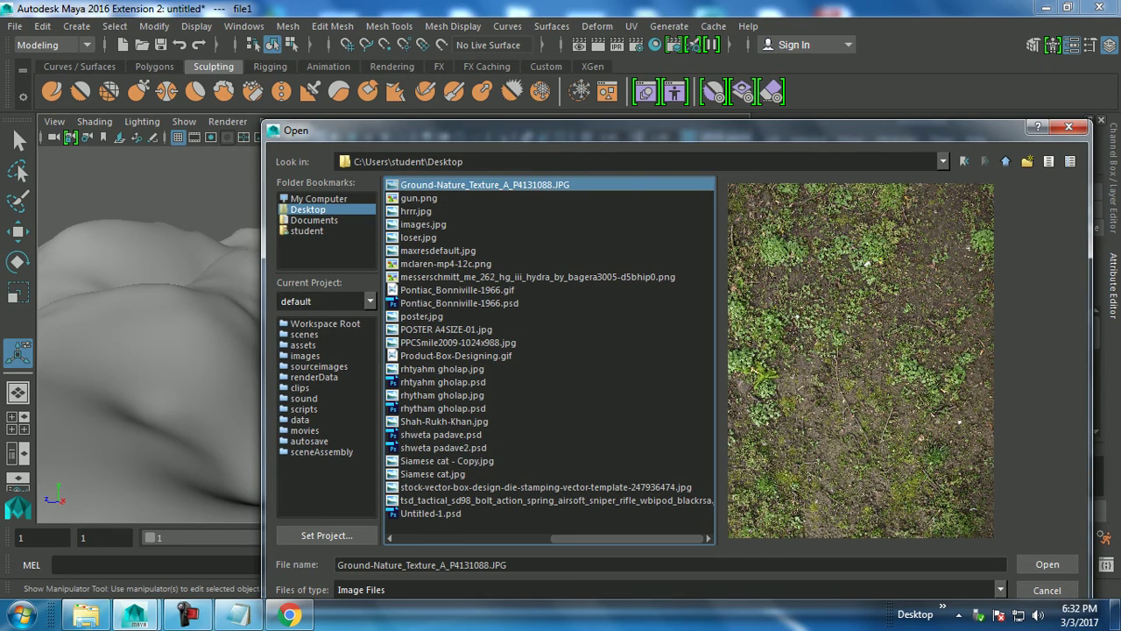
pyautogui.click(1048, 564)
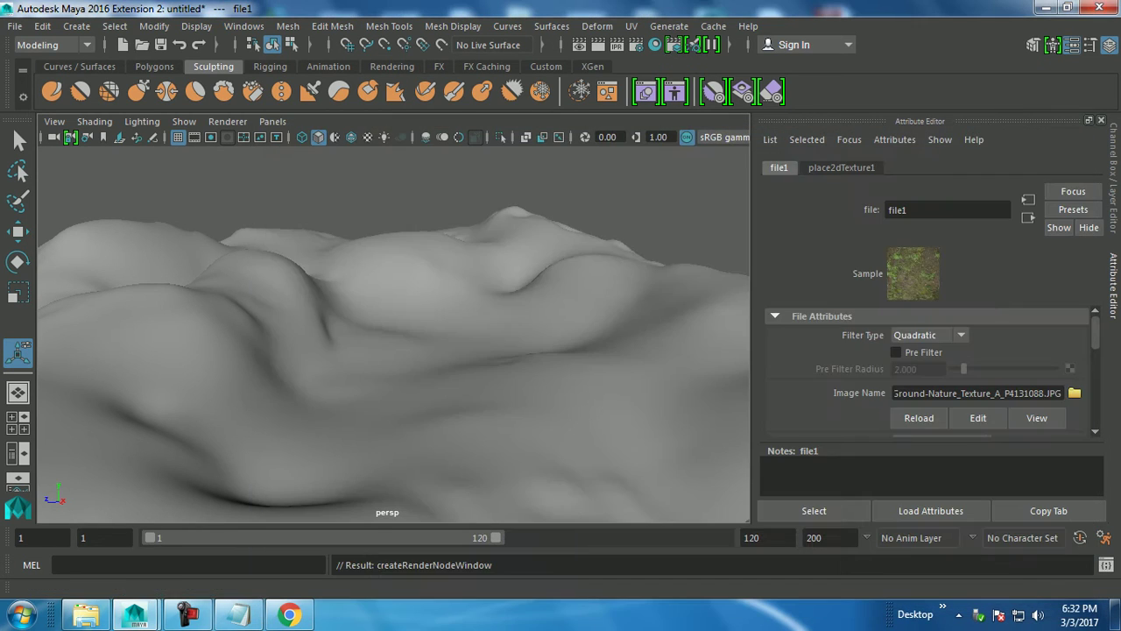
pyautogui.click(490, 351)
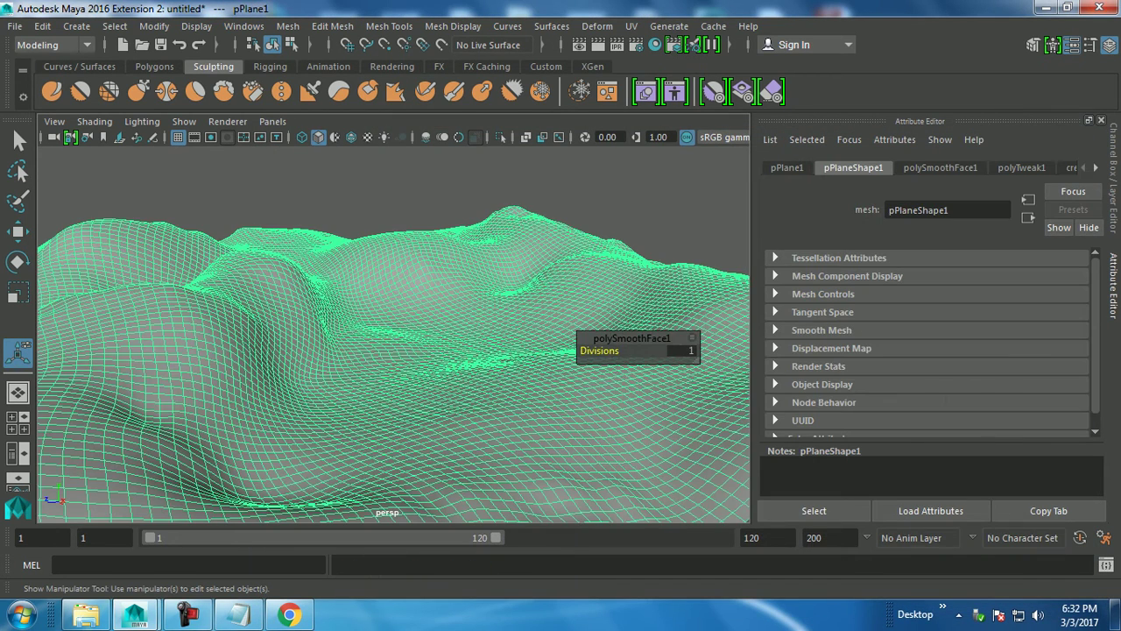
# Display textures in the viewport and select the terrain plane.
pyautogui.press('6')
pyautogui.click(394, 201)
pyautogui.scroll(-3, 373, 342)
pyautogui.scroll(3, 52, 455)
pyautogui.scroll(3, 52, 456)
pyautogui.click(551, 464)
pyautogui.scroll(-2, 550, 464)
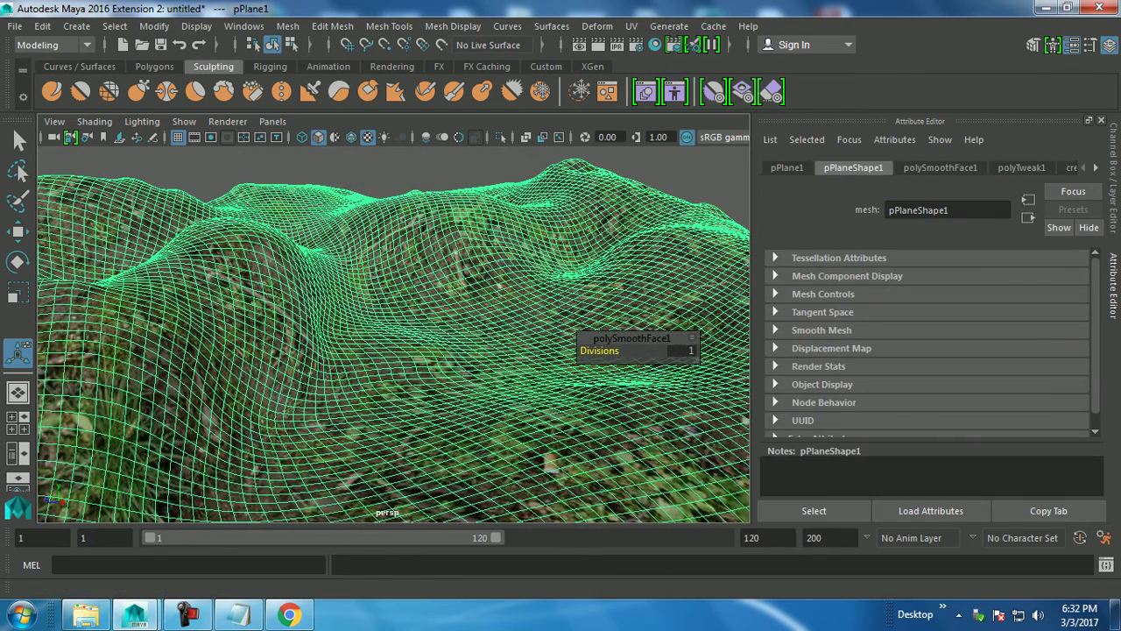
# Set the grass texture's place2dTexture1 Repeat UV to 5 by 5.
pyautogui.click(1095, 167)
pyautogui.click(1048, 166)
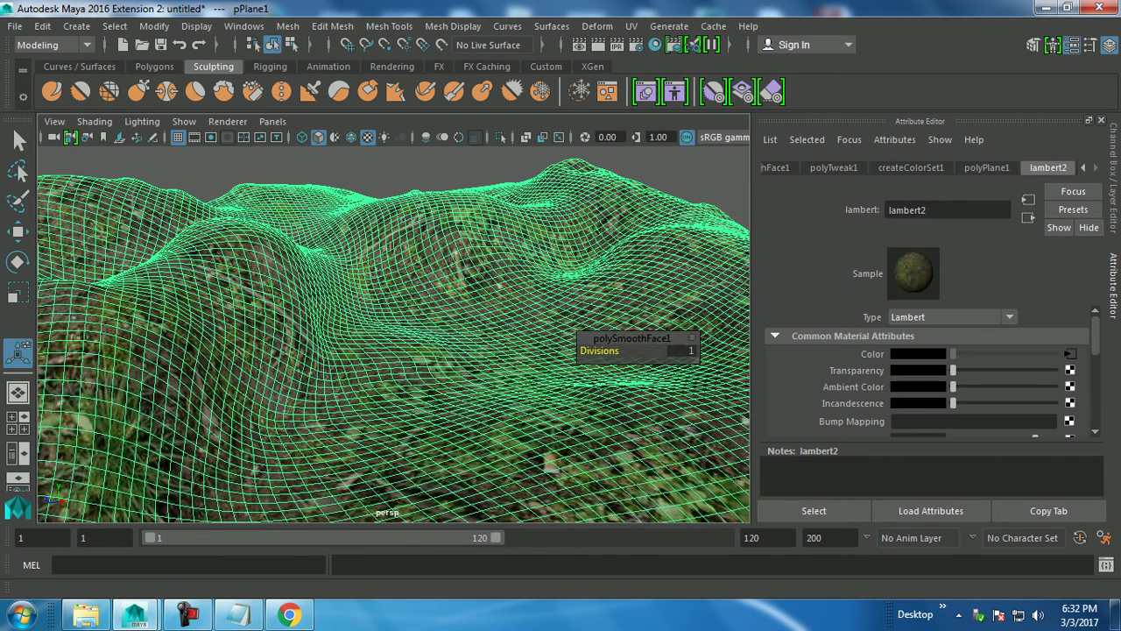
pyautogui.click(1074, 351)
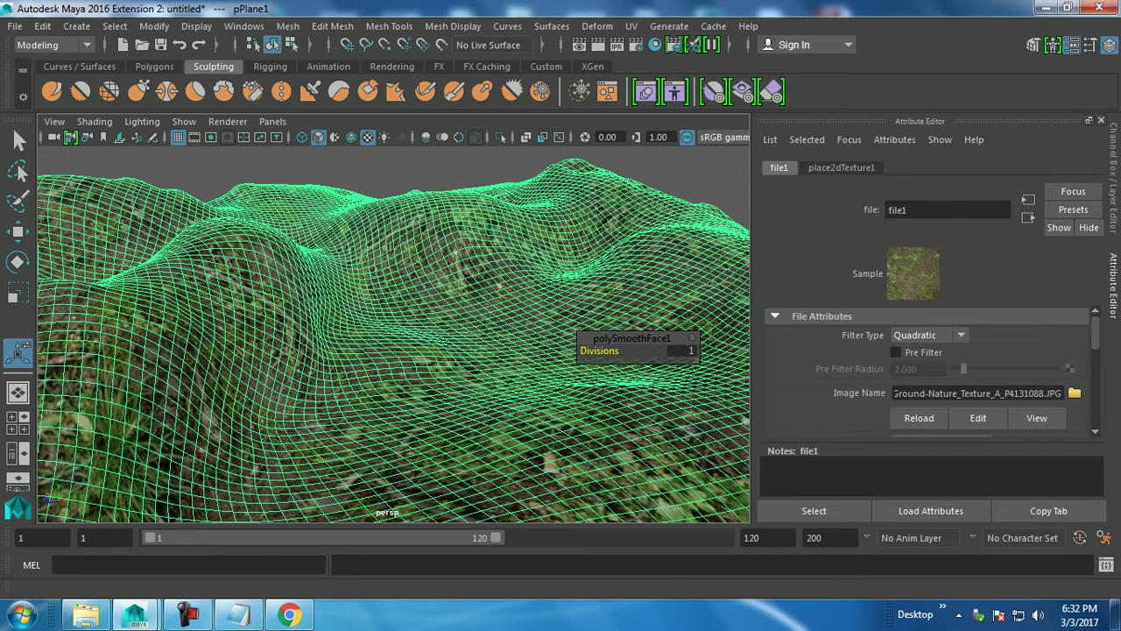
pyautogui.click(841, 167)
pyautogui.scroll(-3, 928, 377)
pyautogui.click(906, 362)
pyautogui.write('5')
pyautogui.press('Tab')
pyautogui.write('5')
pyautogui.press('Return')
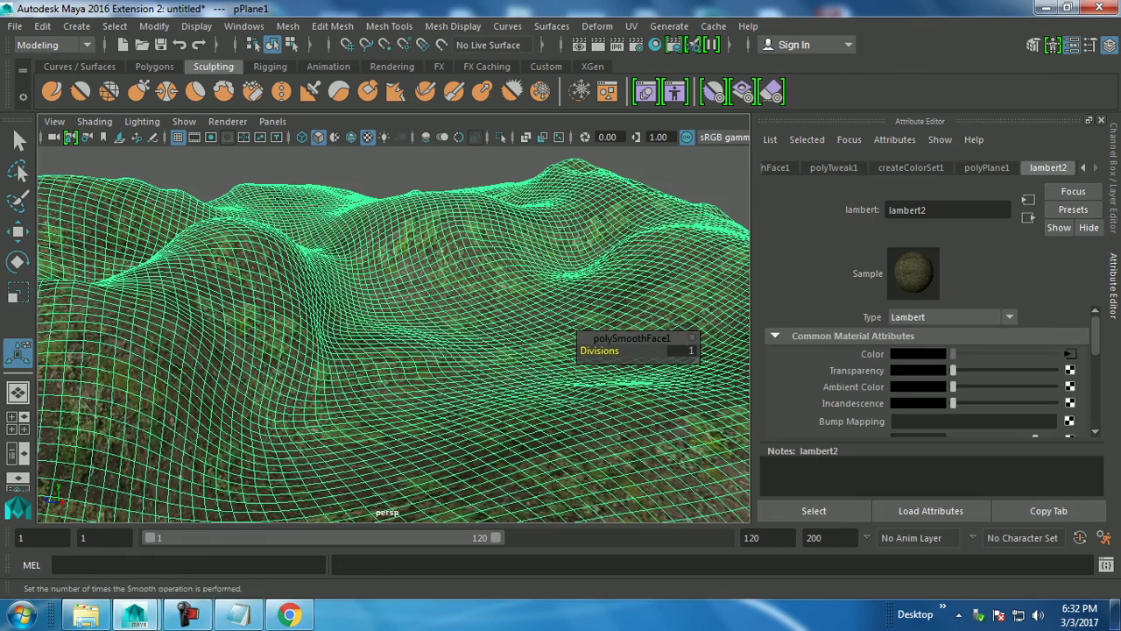
# Orbit in to inspect the tiled grass and reselect the terrain mesh.
pyautogui.moveTo(394, 350)
pyautogui.keyDown('alt'); pyautogui.mouseDown()
pyautogui.moveTo(438, 333)
pyautogui.moveTo(421, 342)
pyautogui.mouseUp(); pyautogui.keyUp('alt')
pyautogui.click(394, 351)
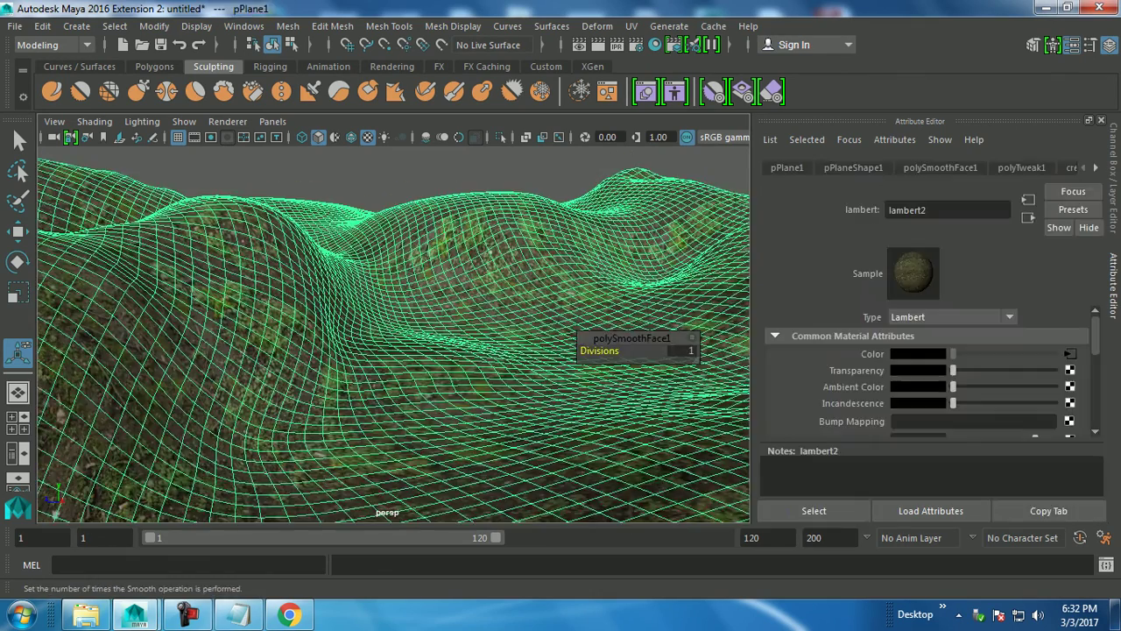
pyautogui.click(906, 361)
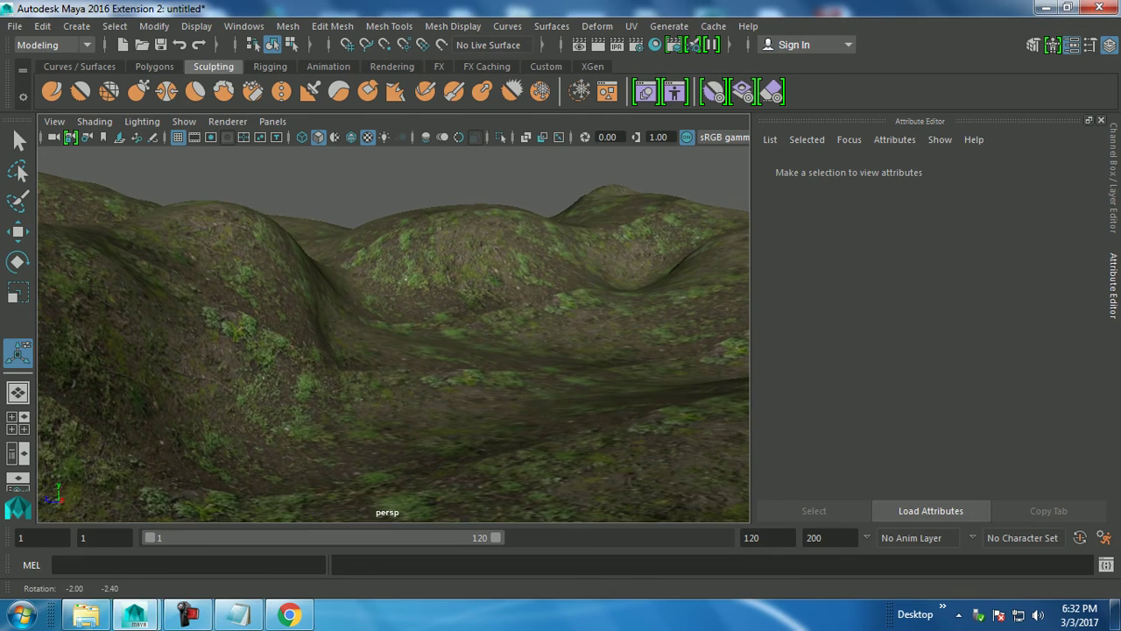
pyautogui.hotkey('ctrl', 'z')
pyautogui.hotkey('ctrl', 'z')
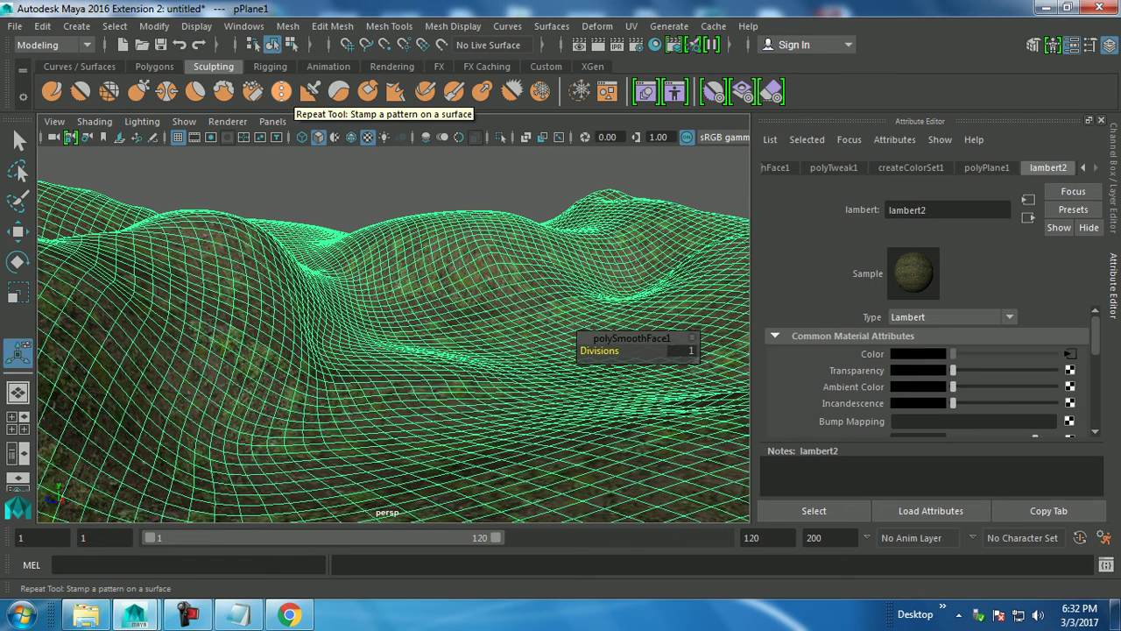
# Try Imprint stamps on the left hill, undoing the test stamp and the steep fold.
pyautogui.click(311, 91)
pyautogui.moveTo(265, 278); pyautogui.dragTo(289, 329)
pyautogui.hotkey('ctrl', 'z')
pyautogui.hotkey('ctrl', 'z')
pyautogui.moveTo(528, 287); pyautogui.dragTo(528, 289)
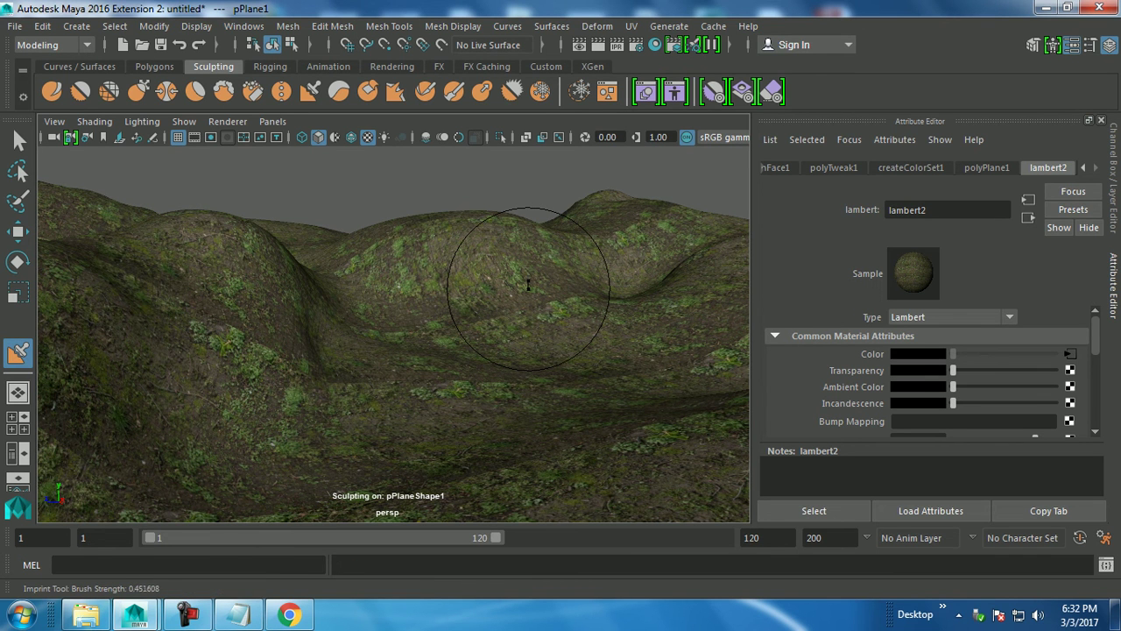
pyautogui.moveTo(275, 250); pyautogui.dragTo(332, 260)
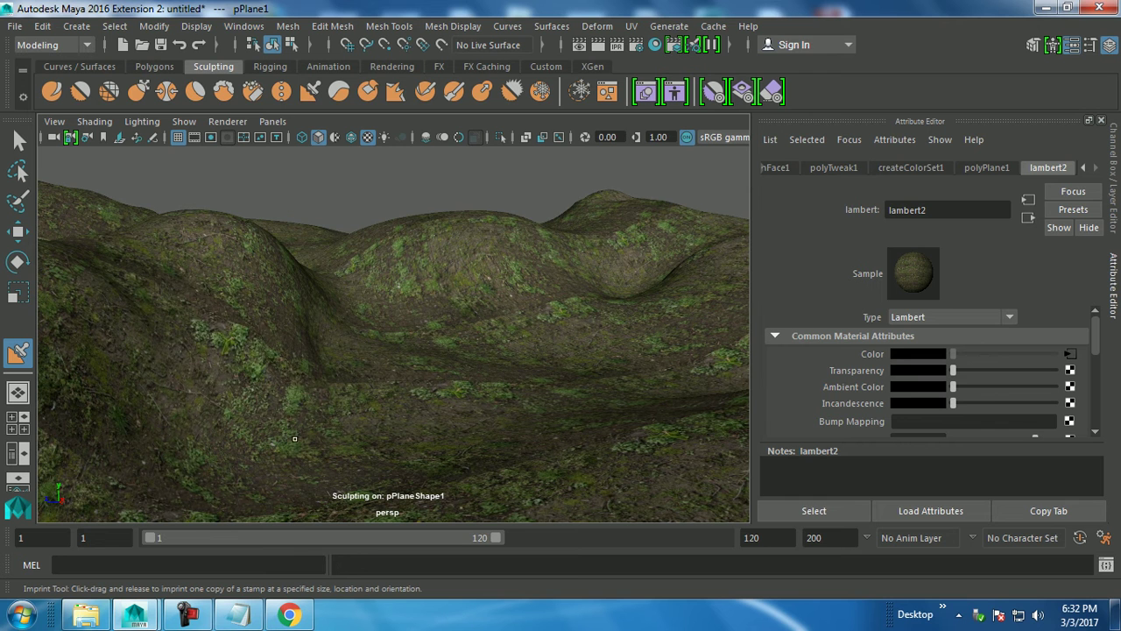
pyautogui.hotkey('ctrl', 'z')
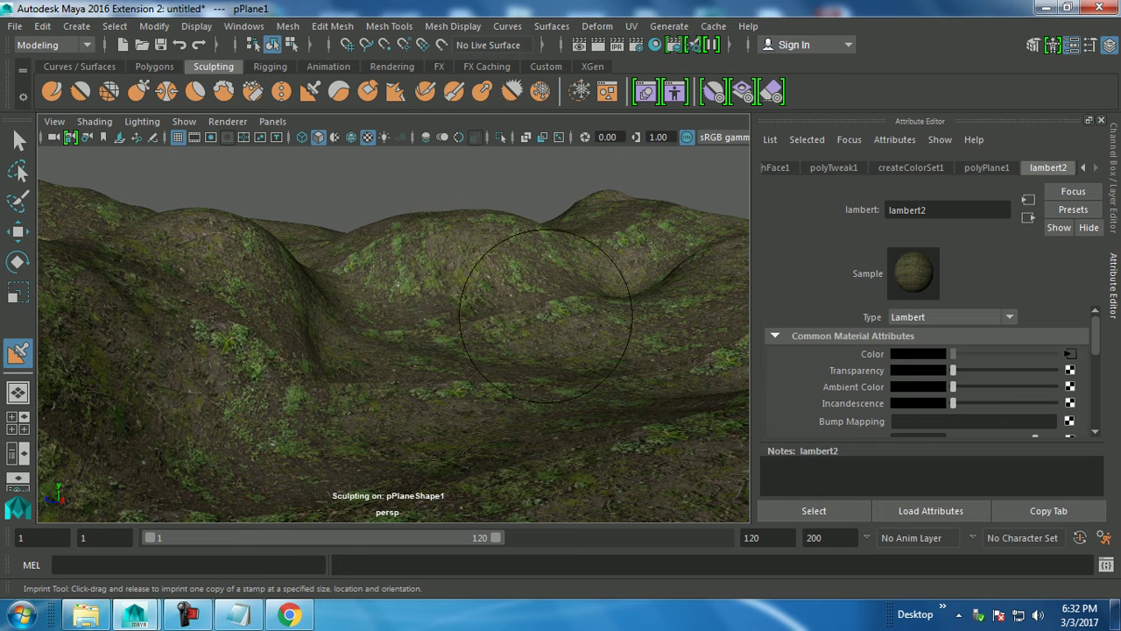
# Lower the stamp strength, stamp the central hill, and undo the spiky lower-left stamp.
pyautogui.moveTo(503, 316); pyautogui.dragTo(497, 325)
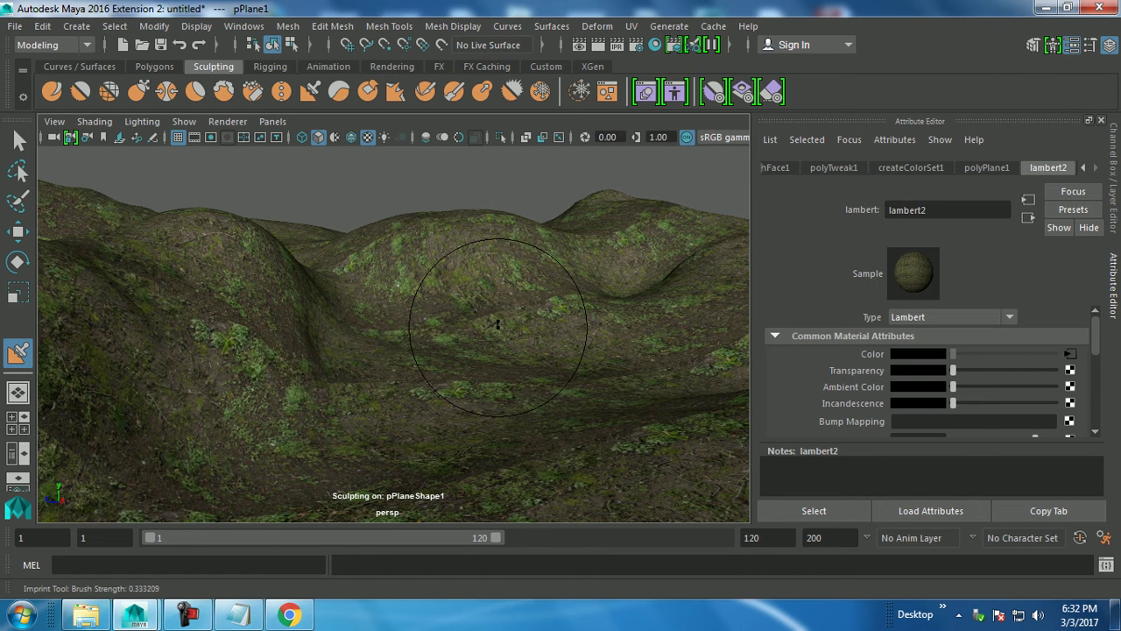
pyautogui.moveTo(526, 229); pyautogui.dragTo(524, 234)
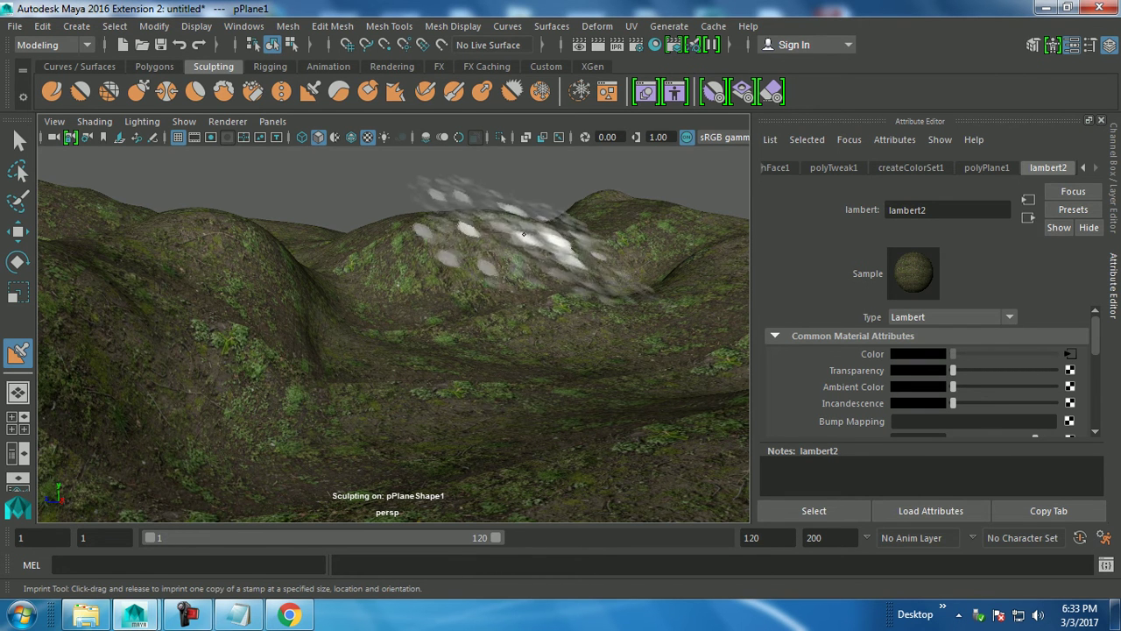
pyautogui.moveTo(208, 340); pyautogui.dragTo(212, 344)
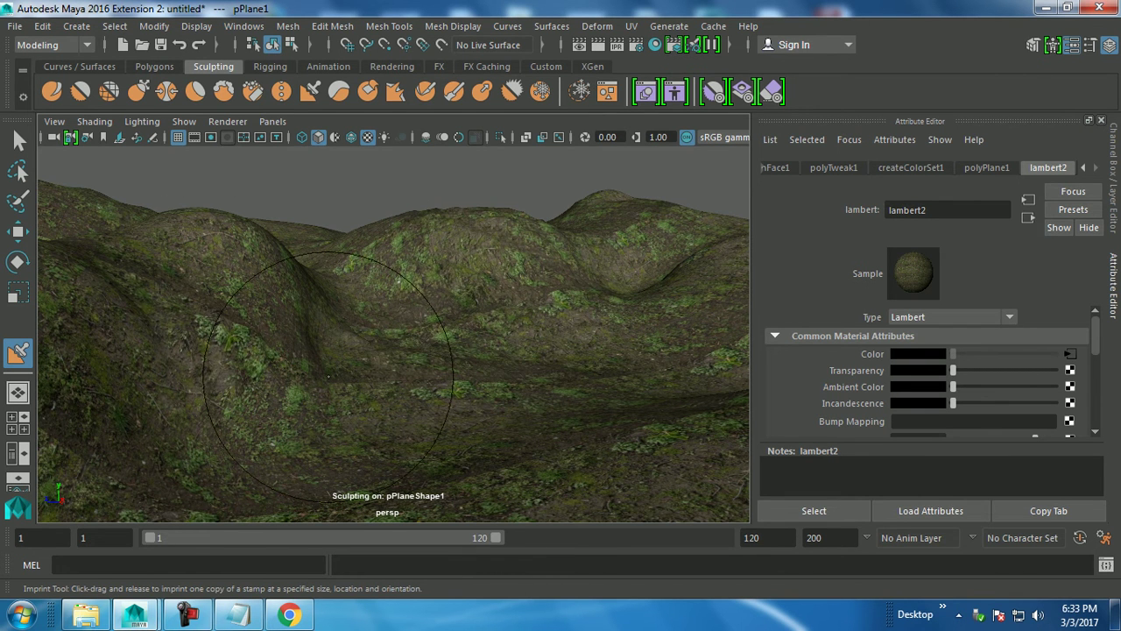
pyautogui.moveTo(325, 393); pyautogui.dragTo(330, 356)
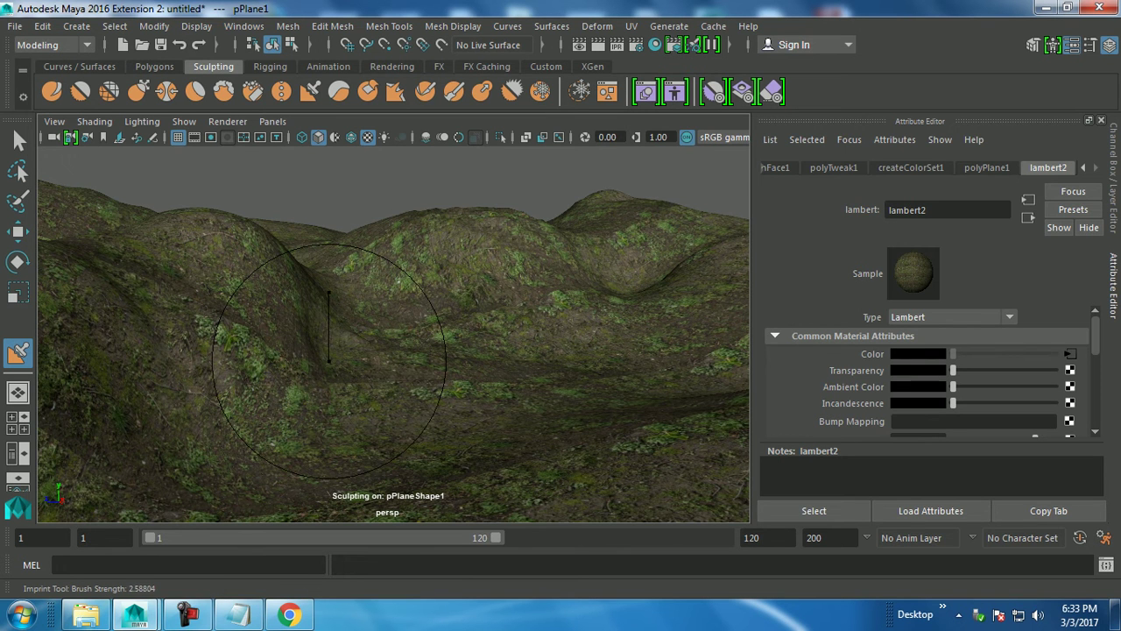
pyautogui.moveTo(131, 359)
pyautogui.mouseDown()
pyautogui.moveTo(305, 309)
pyautogui.moveTo(328, 235)
pyautogui.mouseUp()
pyautogui.hotkey('ctrl', 'z')
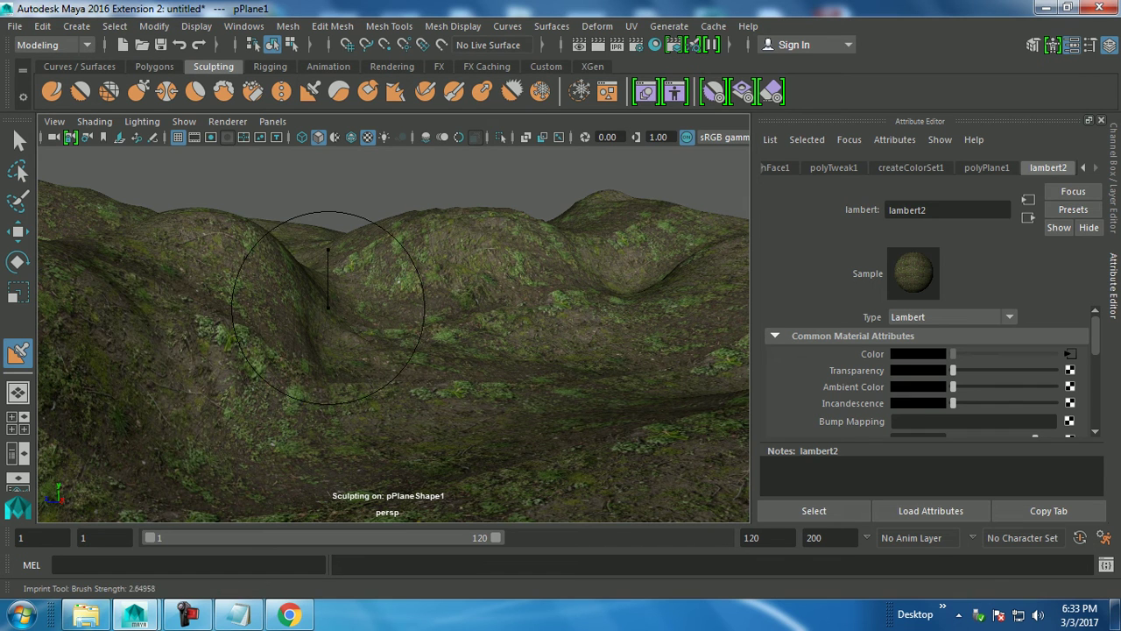
# Enlarge the stamp brush and imprint relief into the left slope and right terrain.
pyautogui.moveTo(136, 316); pyautogui.dragTo(210, 385)
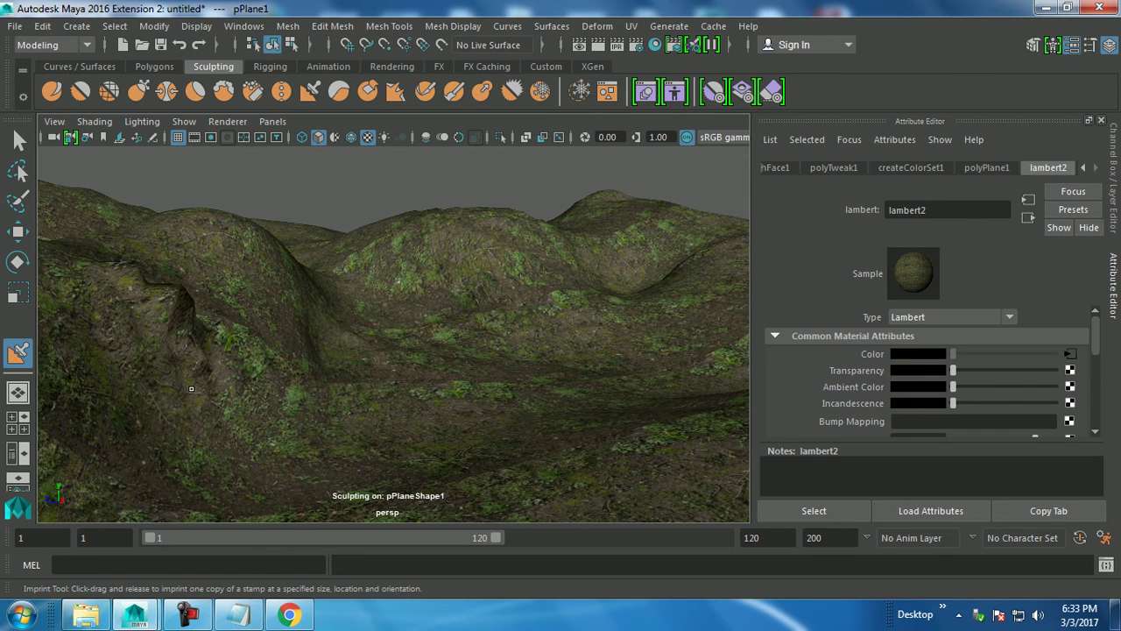
pyautogui.moveTo(346, 299)
pyautogui.mouseDown()
pyautogui.moveTo(512, 368)
pyautogui.moveTo(475, 296)
pyautogui.moveTo(588, 351)
pyautogui.mouseUp()
pyautogui.hotkey('ctrl', 'z')
pyautogui.moveTo(266, 324); pyautogui.dragTo(324, 324)
pyautogui.moveTo(488, 200); pyautogui.dragTo(508, 236)
pyautogui.moveTo(600, 308); pyautogui.dragTo(640, 338)
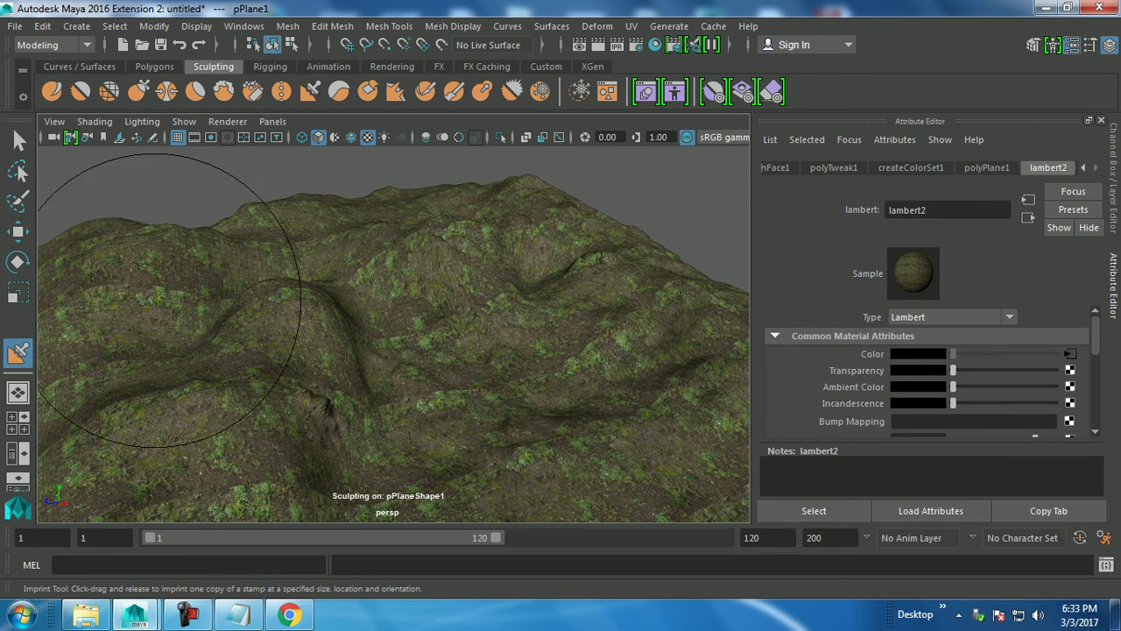
pyautogui.moveTo(171, 304)
pyautogui.mouseDown()
pyautogui.moveTo(289, 411)
pyautogui.moveTo(262, 368)
pyautogui.moveTo(219, 438)
pyautogui.mouseUp()
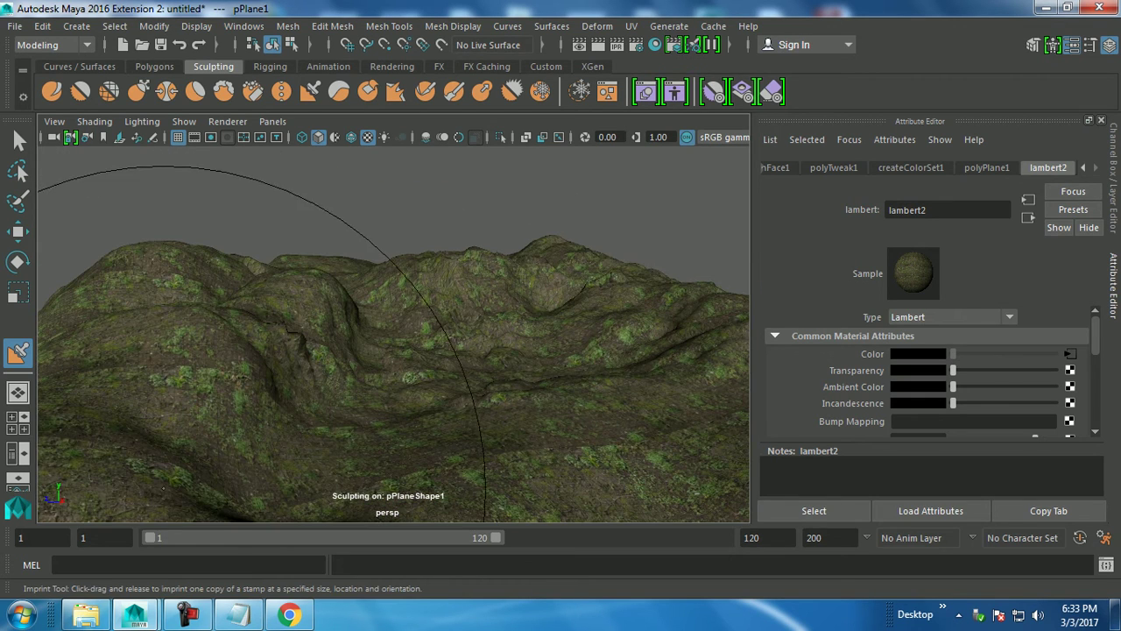
pyautogui.moveTo(157, 493); pyautogui.dragTo(202, 513)
pyautogui.moveTo(381, 490)
pyautogui.keyDown('alt'); pyautogui.mouseDown()
pyautogui.moveTo(416, 403)
pyautogui.moveTo(368, 412)
pyautogui.mouseUp(); pyautogui.keyUp('alt')
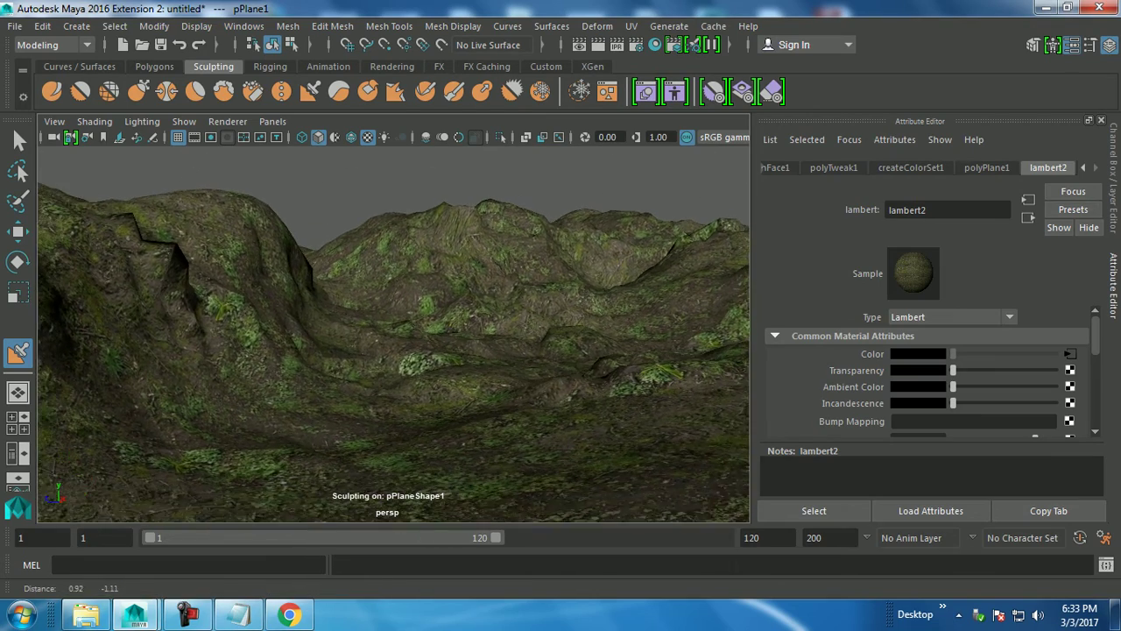
# Reselect the terrain and set place2dTexture1's Repeat UV to 20 by 20.
pyautogui.press('w')
pyautogui.click(219, 166)
pyautogui.click(394, 394)
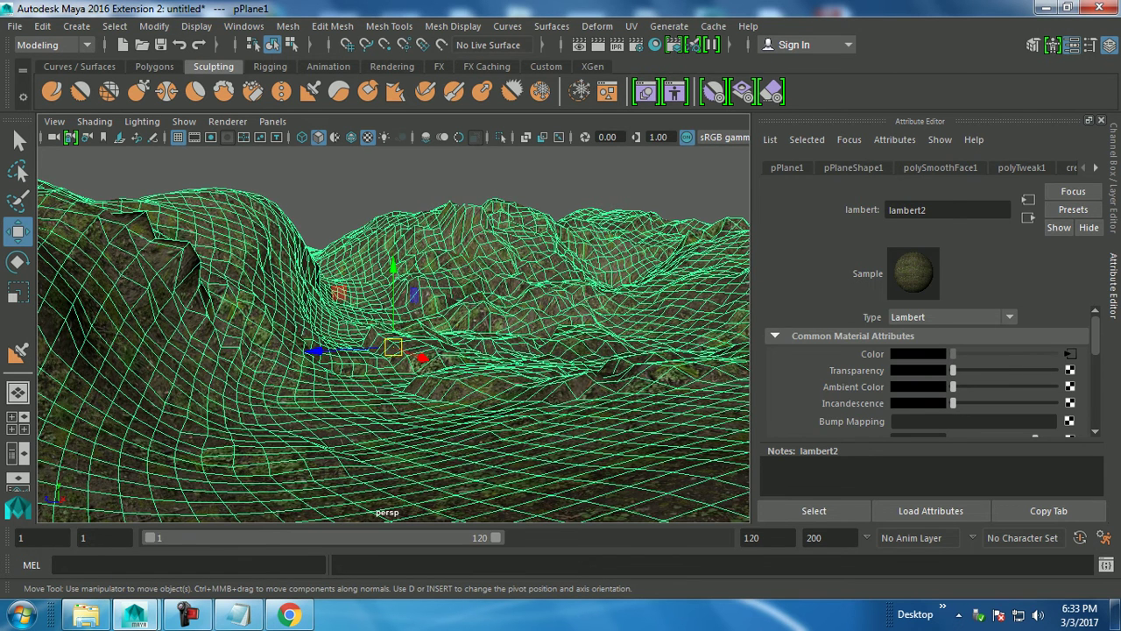
pyautogui.click(1029, 199)
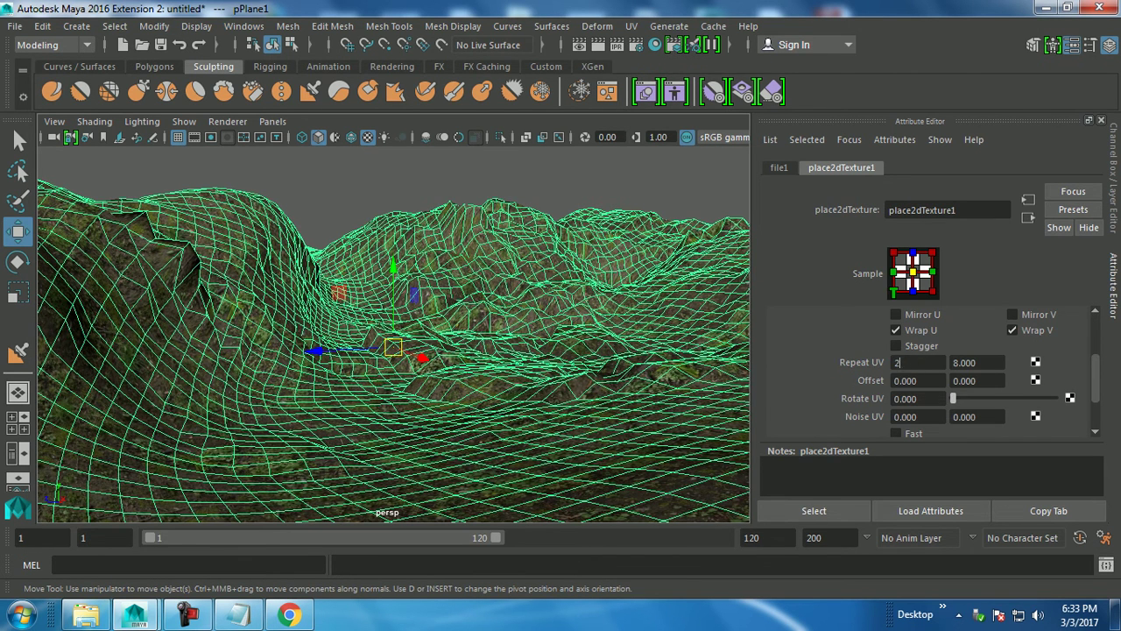
pyautogui.write('0')
pyautogui.press('Tab')
pyautogui.write('20')
pyautogui.press('Return')
# Reduce the Repeat UV to 10 by 10 and leave the terrain deselected.
pyautogui.click(525, 166)
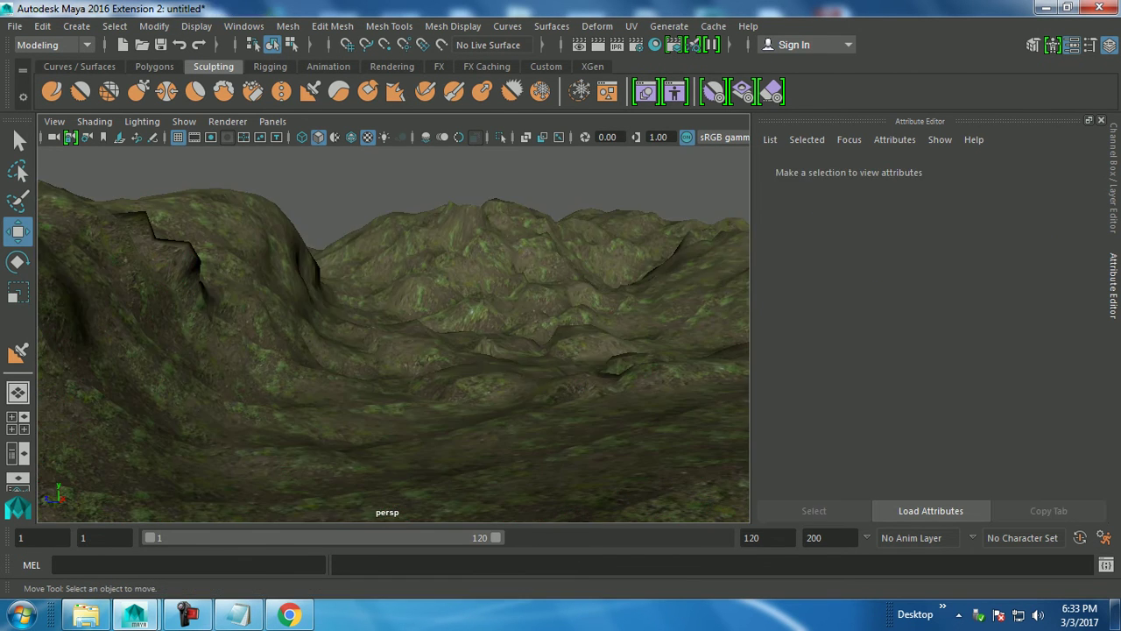
pyautogui.hotkey('ctrl', 'z')
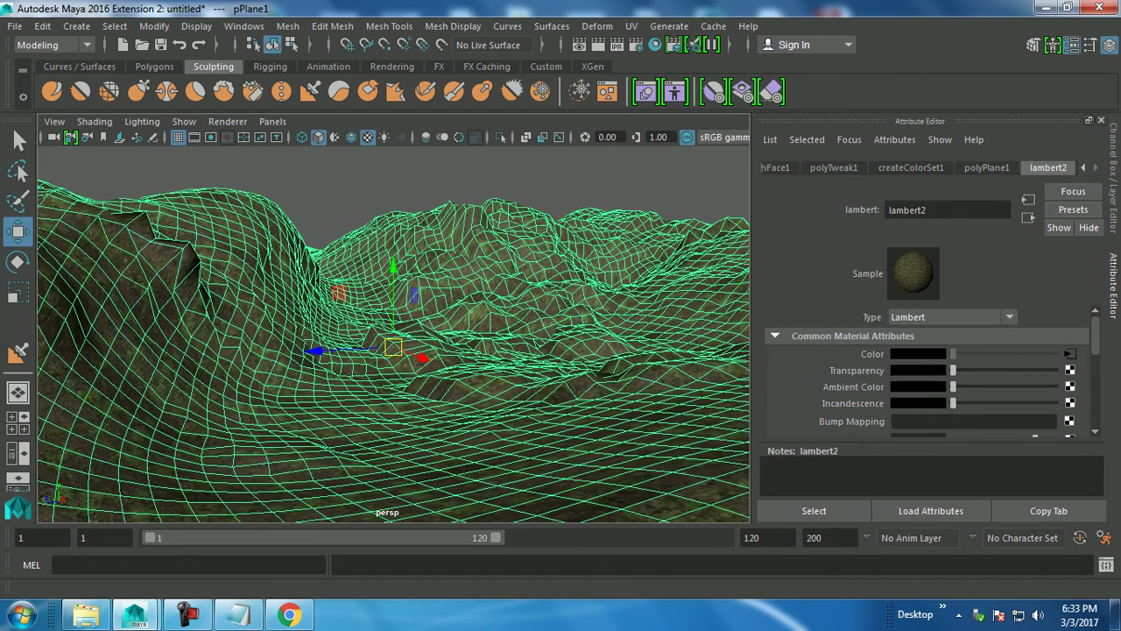
pyautogui.hotkey('ctrl', 'z')
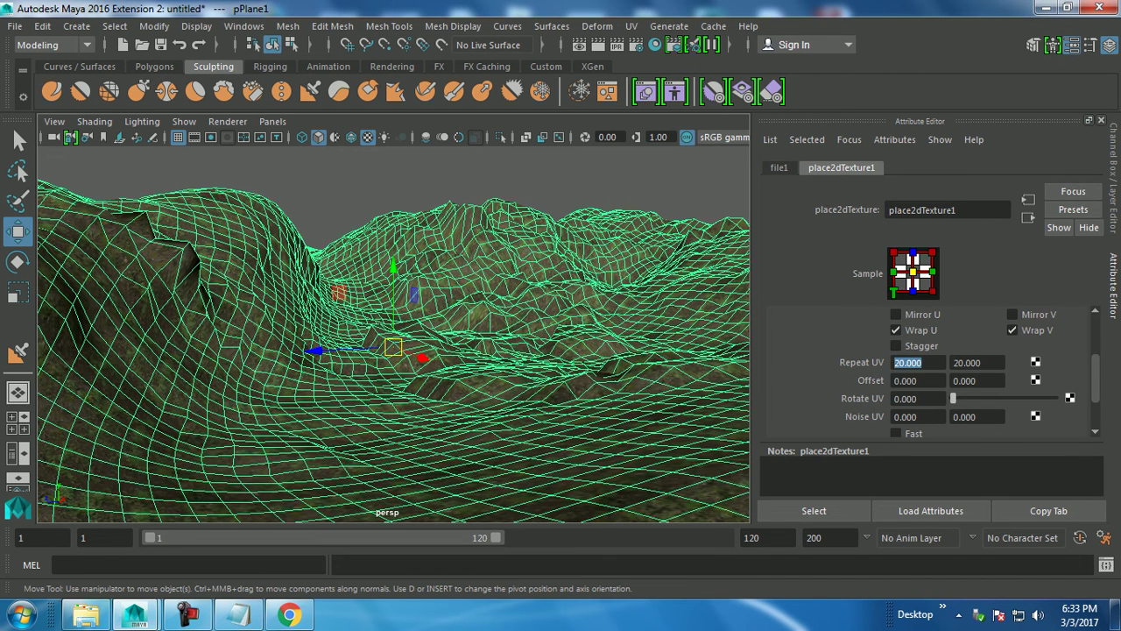
pyautogui.press('Tab')
pyautogui.write('10')
pyautogui.press('Return')
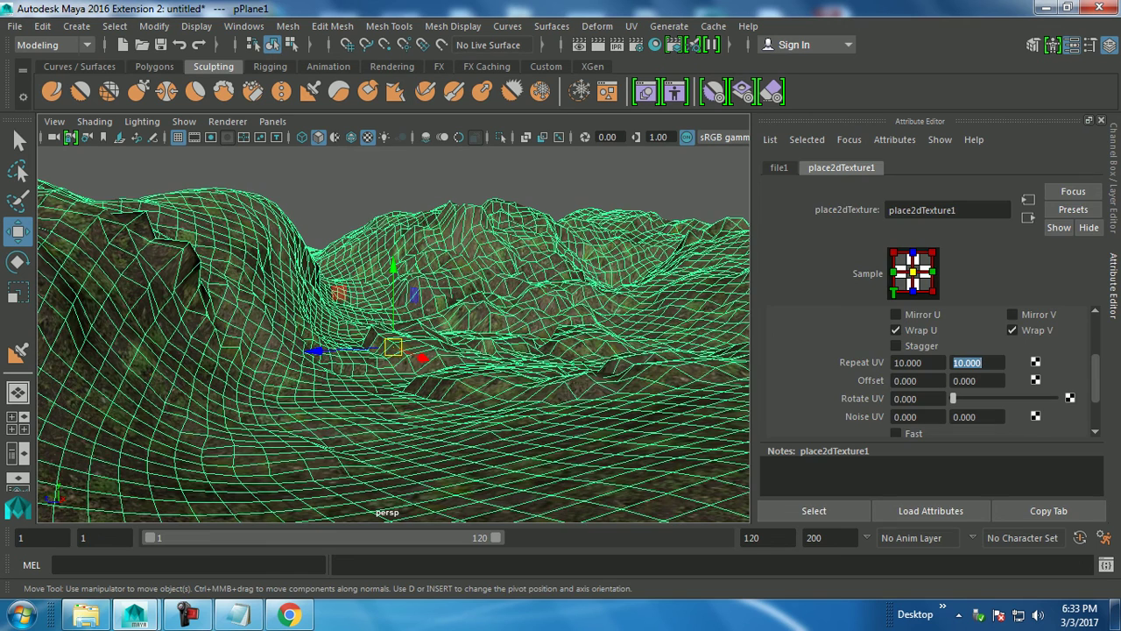
pyautogui.hotkey('ctrl', 'z')
pyautogui.hotkey('ctrl', 'z')
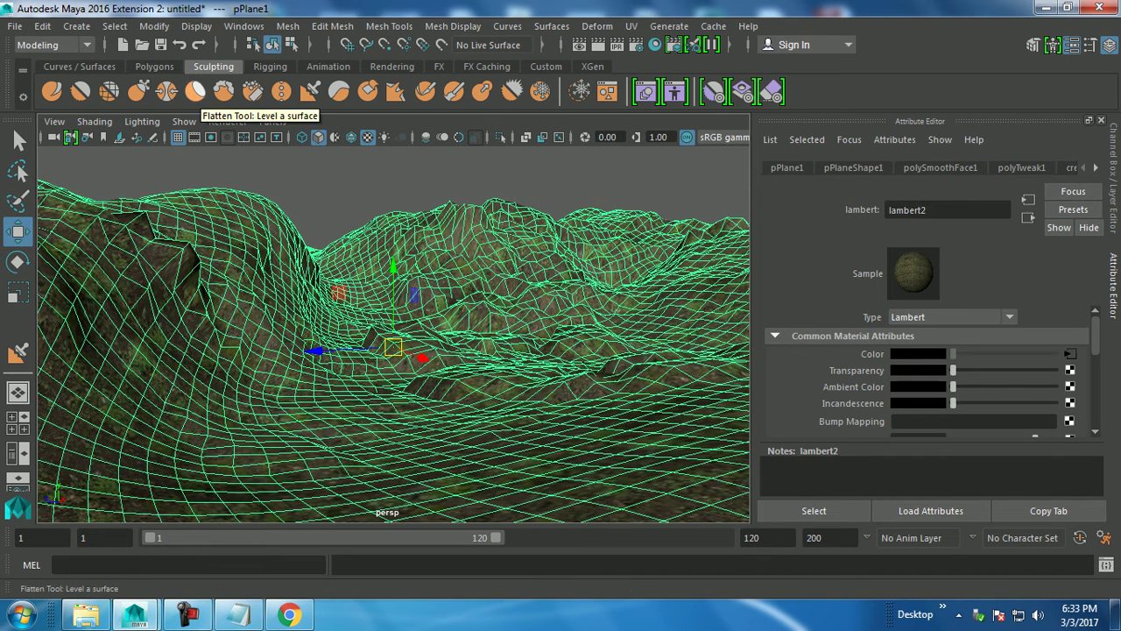
# Flatten the lower-right rocky bump and the sharp cliff ledge on the left.
pyautogui.click(194, 91)
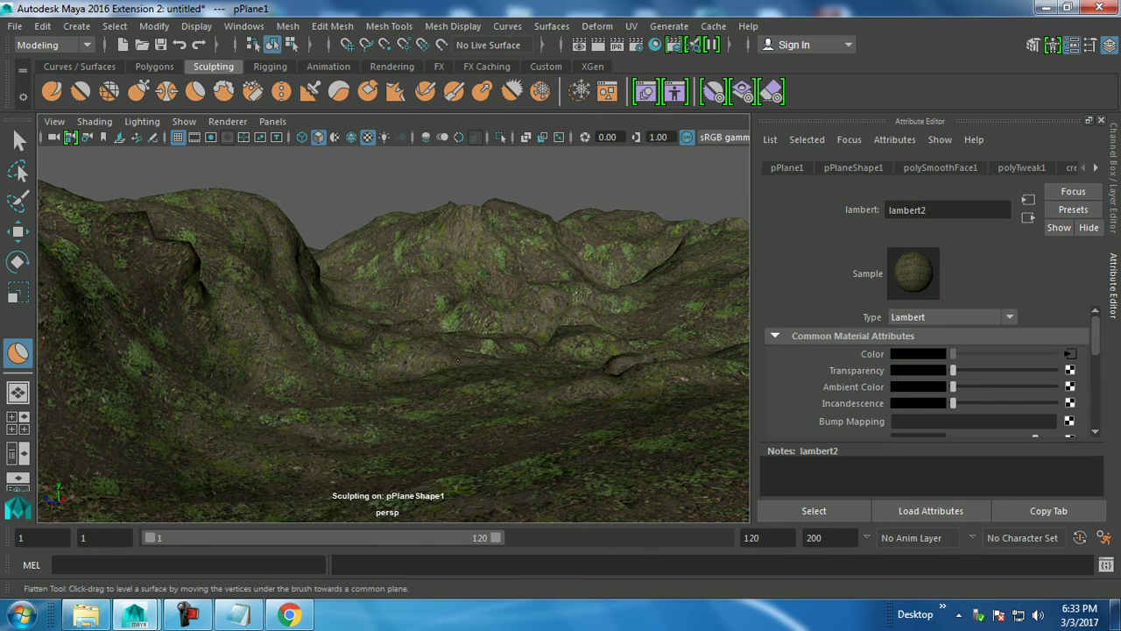
pyautogui.moveTo(573, 354); pyautogui.dragTo(621, 361)
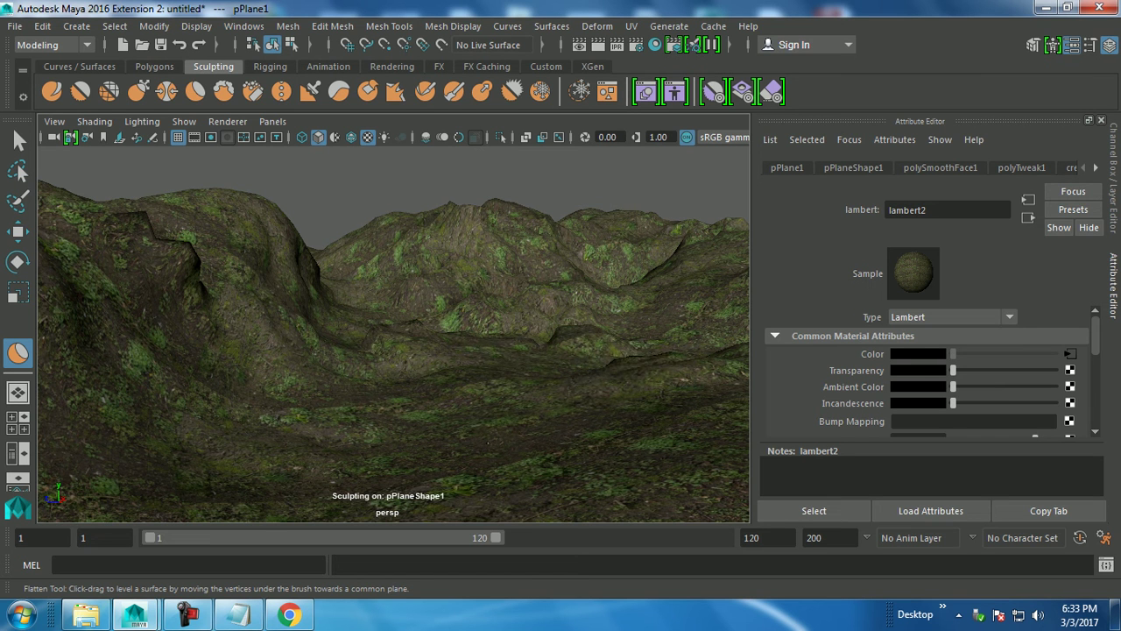
pyautogui.moveTo(147, 225)
pyautogui.mouseDown()
pyautogui.moveTo(167, 234)
pyautogui.moveTo(184, 282)
pyautogui.mouseUp()
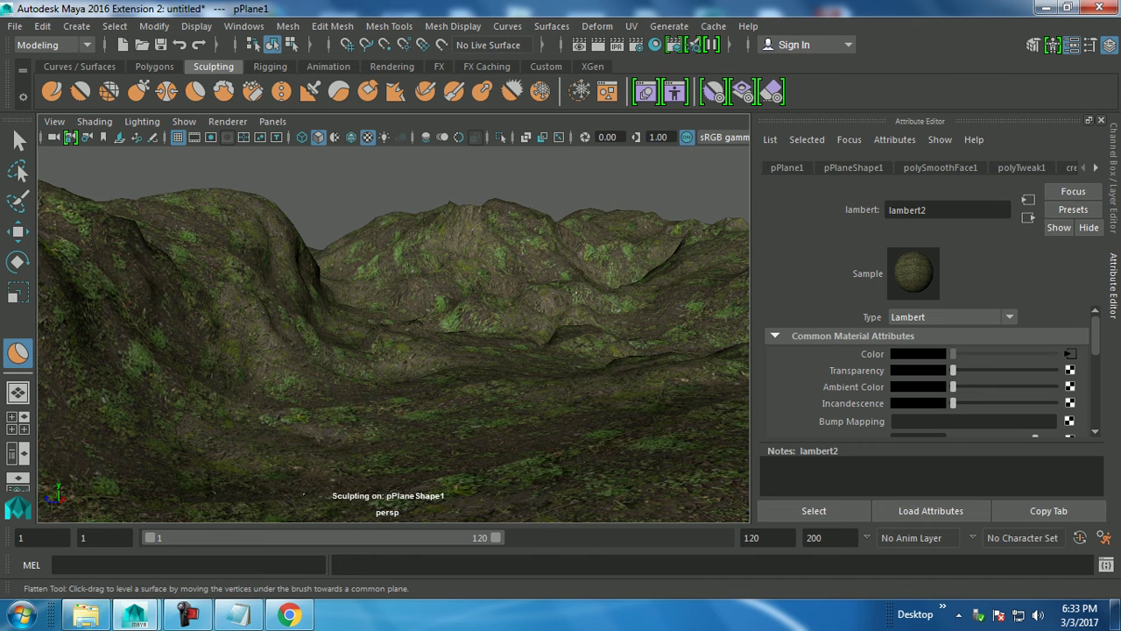
pyautogui.keyDown('alt'); pyautogui.moveTo(524, 430); pyautogui.dragTo(506, 190); pyautogui.keyUp('alt')
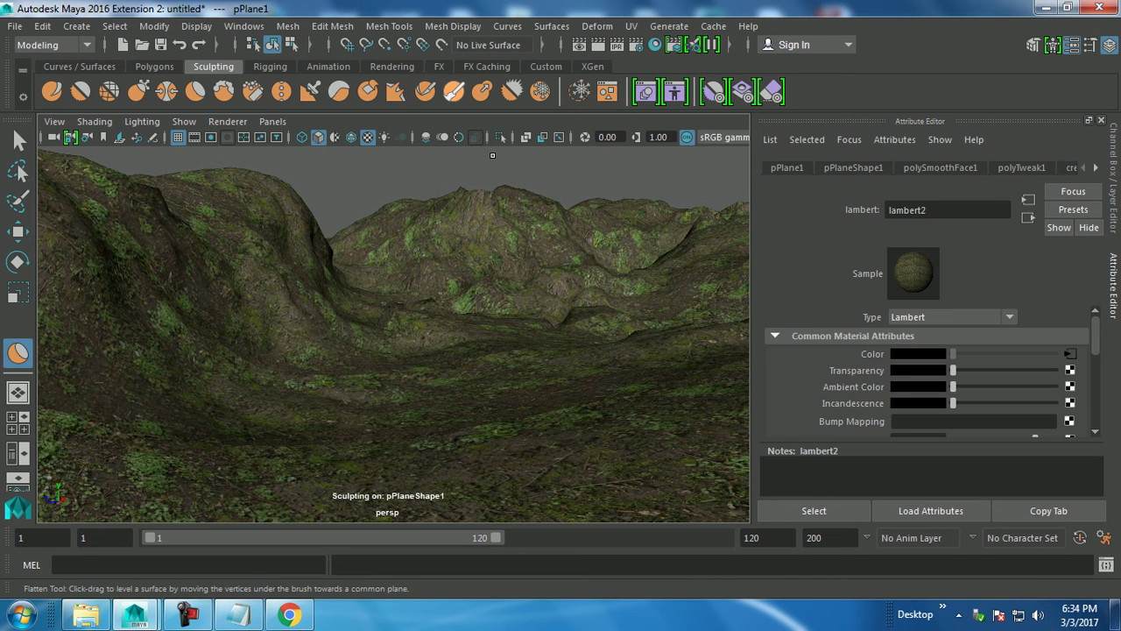
# Smear dark creases into the valley near the cliff base, undoing the last one.
pyautogui.click(453, 90)
pyautogui.moveTo(452, 282); pyautogui.dragTo(414, 301)
pyautogui.moveTo(326, 309); pyautogui.dragTo(285, 298)
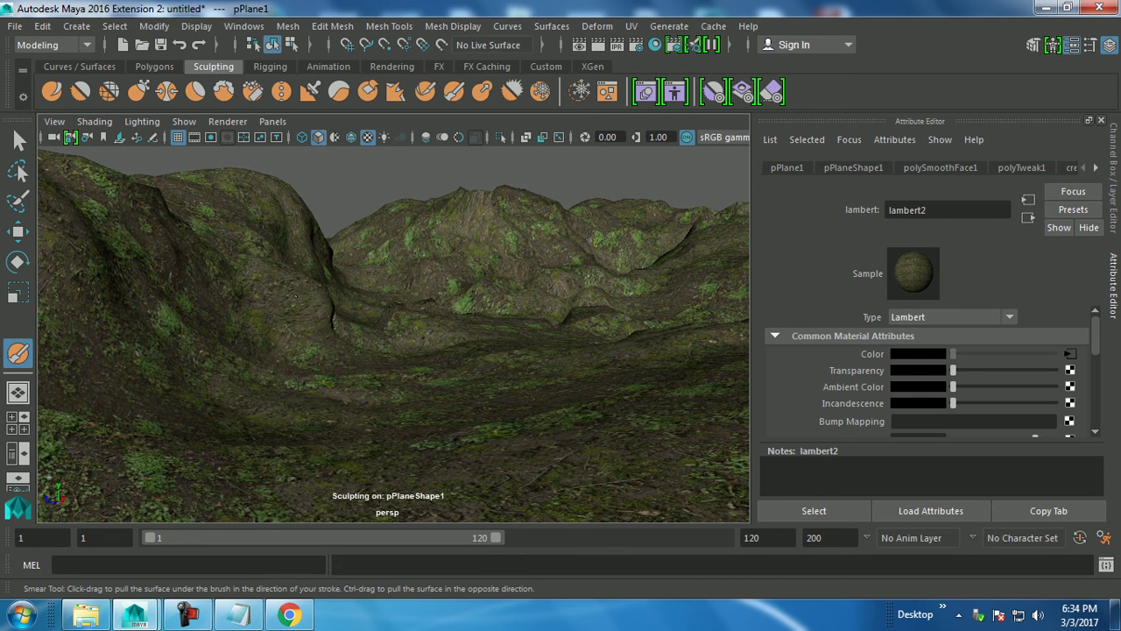
pyautogui.moveTo(263, 363); pyautogui.dragTo(317, 382)
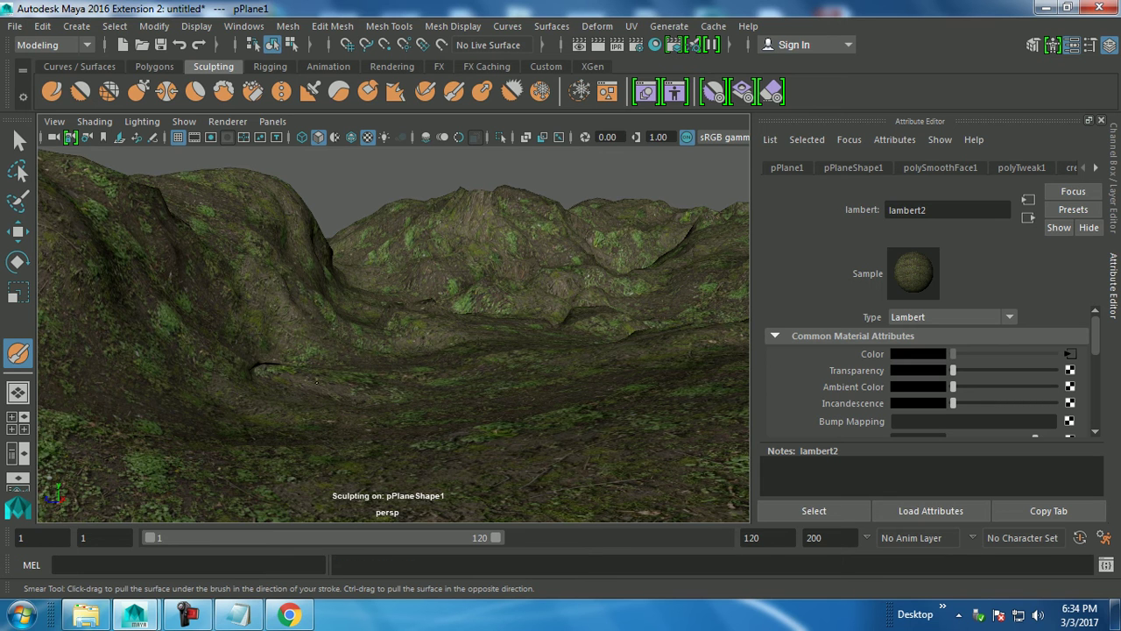
pyautogui.hotkey('ctrl', 'z')
# Build up the left hillside with the Wax tool, undo the valley mound, then bring up Notepad.
pyautogui.click(339, 90)
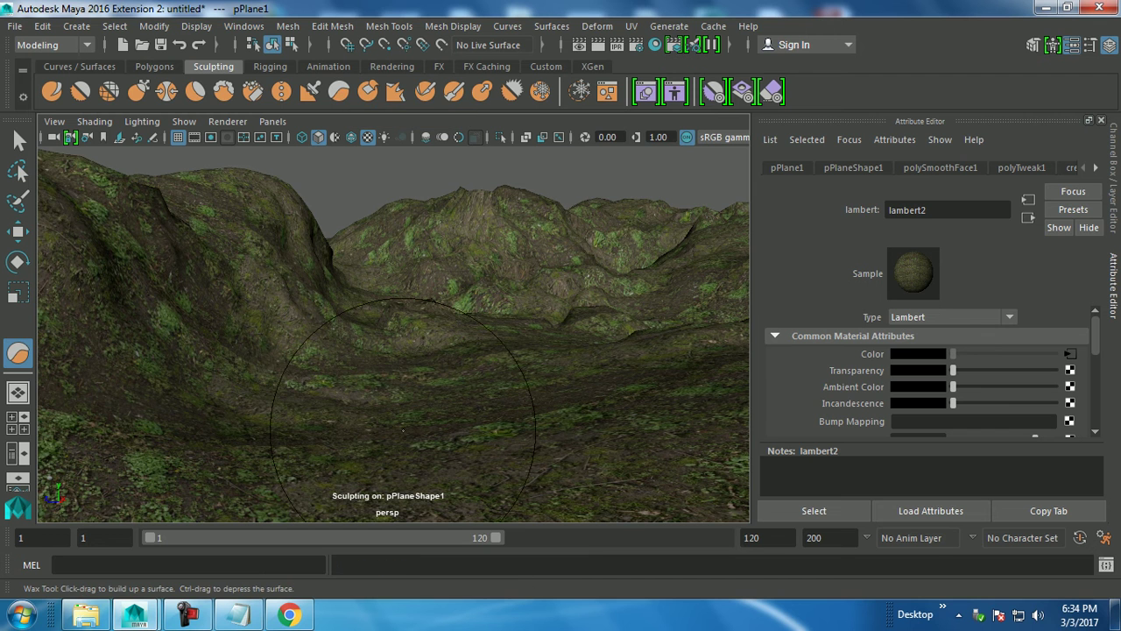
pyautogui.moveTo(237, 349); pyautogui.dragTo(79, 385)
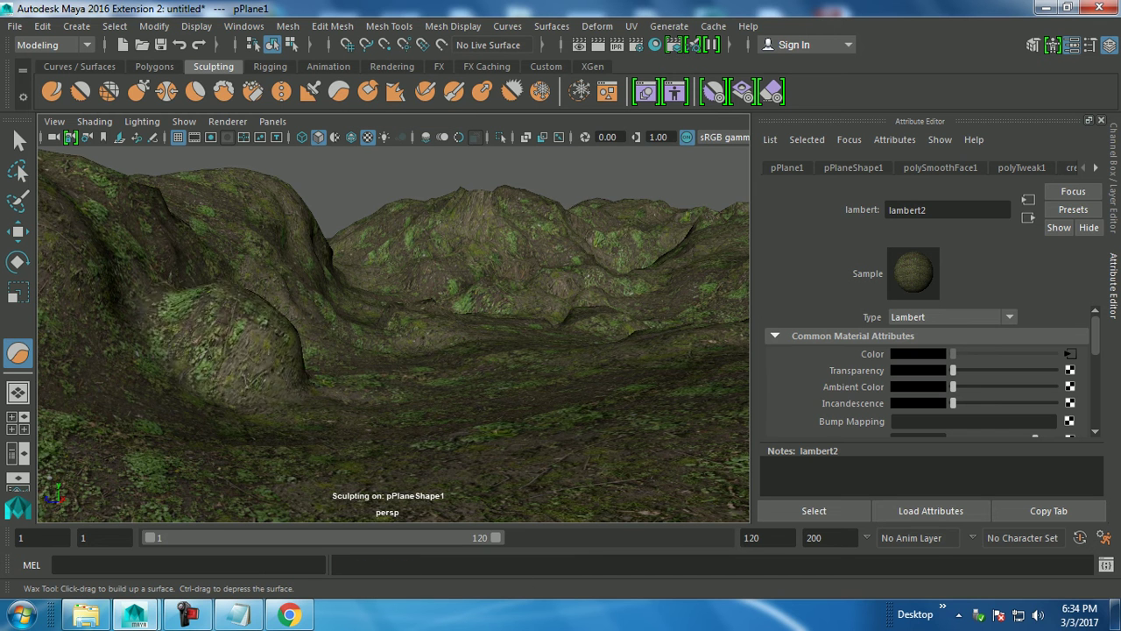
pyautogui.moveTo(407, 357); pyautogui.dragTo(260, 390)
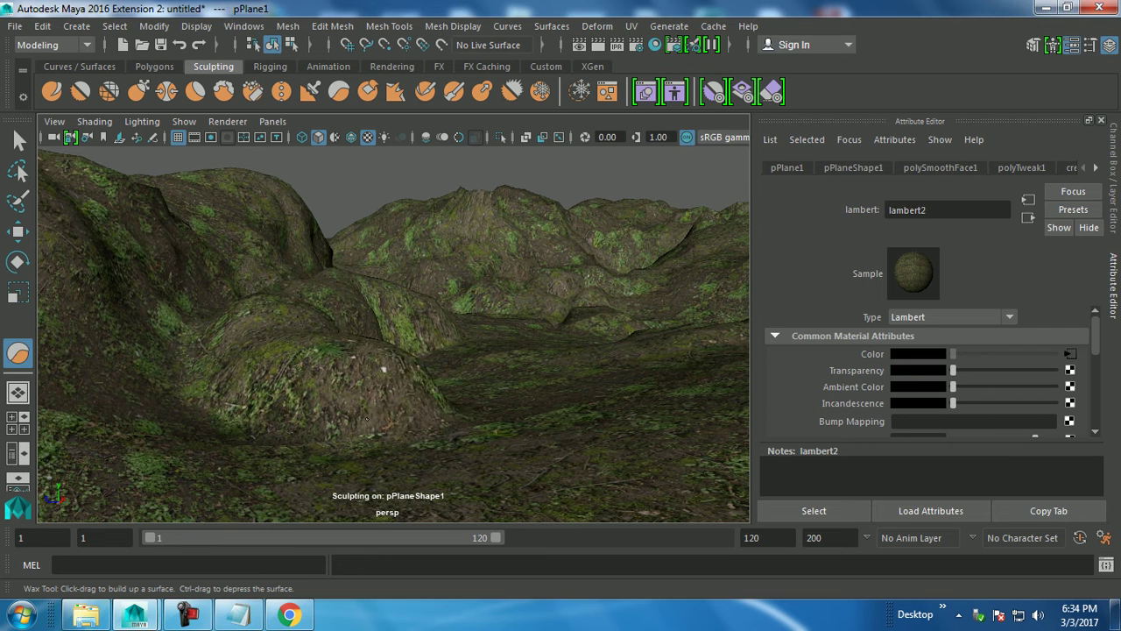
pyautogui.hotkey('ctrl', 'z')
pyautogui.moveTo(454, 495); pyautogui.dragTo(491, 496)
pyautogui.click(238, 614)
pyautogui.write('Wax tool will he')
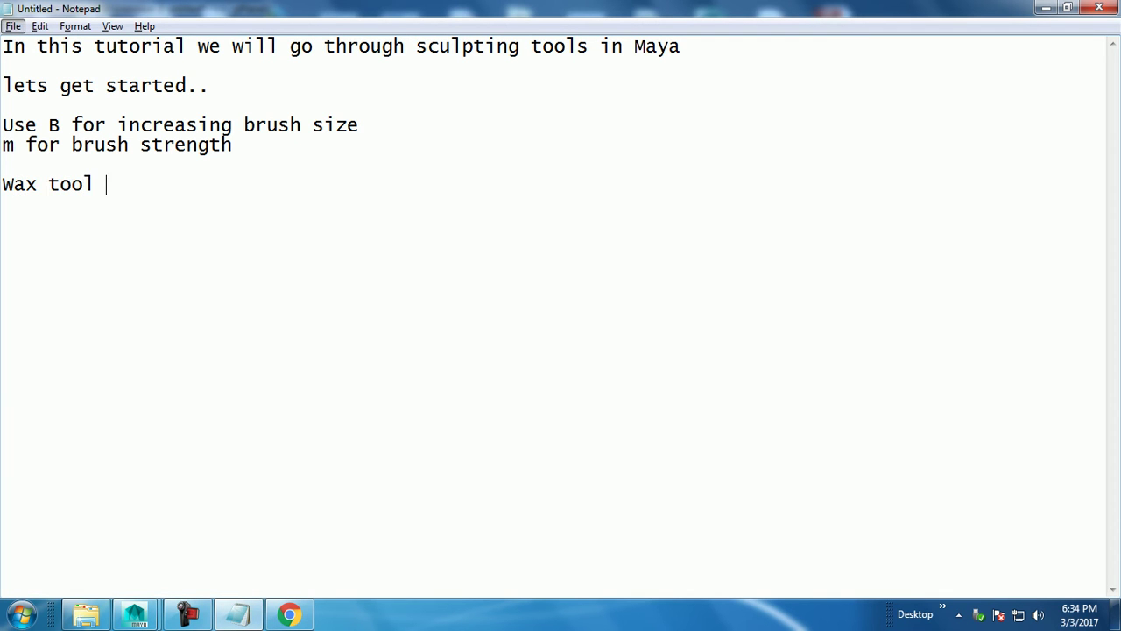
# Complete the note 'Wax tool will help u to add some more mesh on it', then add a wax stroke in Maya.
pyautogui.write('lp u to add some more mesh on it')
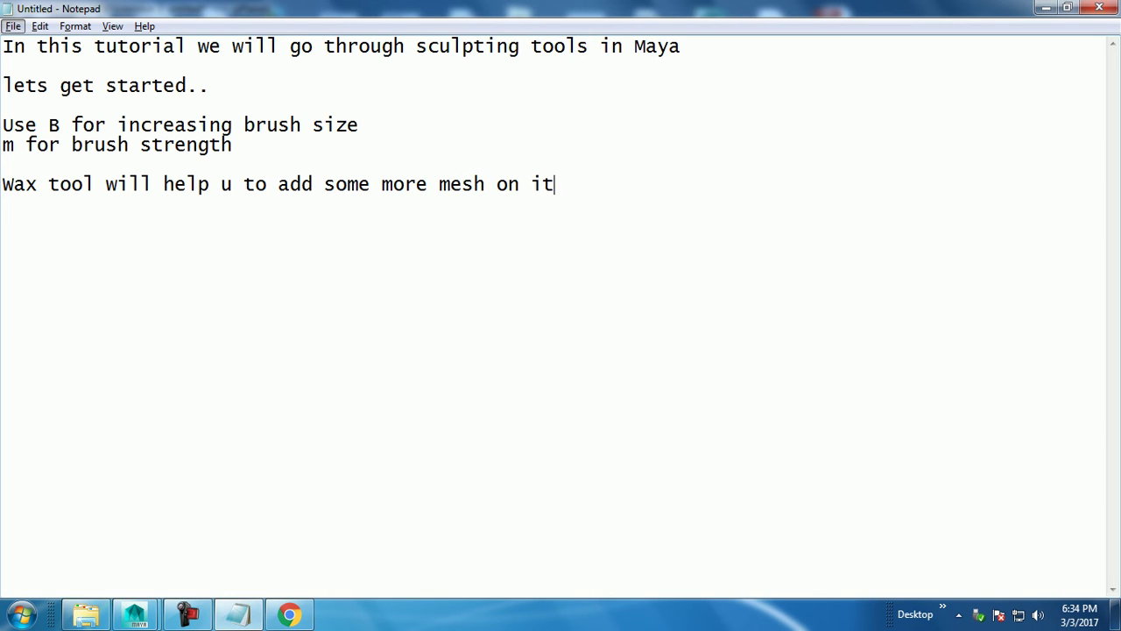
pyautogui.hotkey('alt', 'Tab')
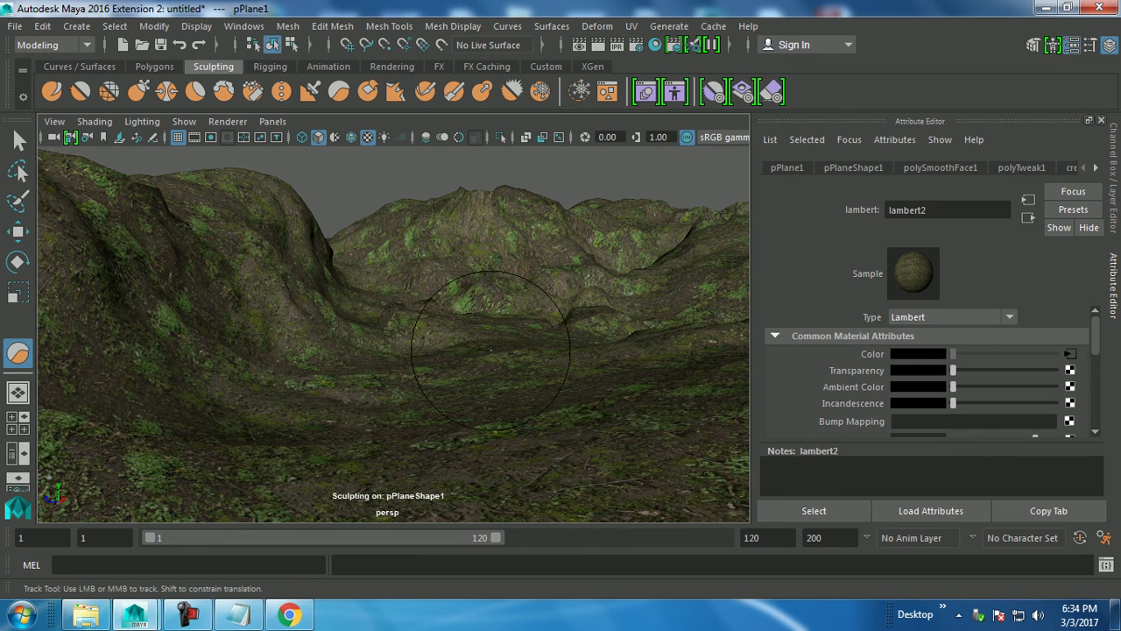
pyautogui.moveTo(454, 306); pyautogui.dragTo(743, 352)
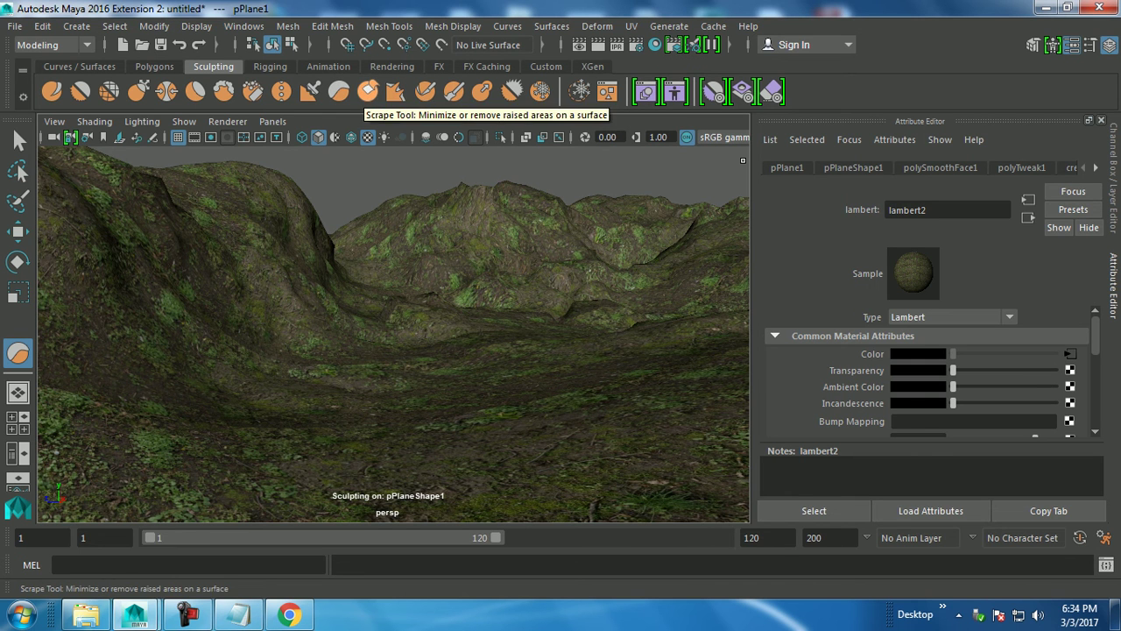
# Switch from Scrape to Amplify at strength 15 and amplify detail on the right mountain.
pyautogui.click(368, 90)
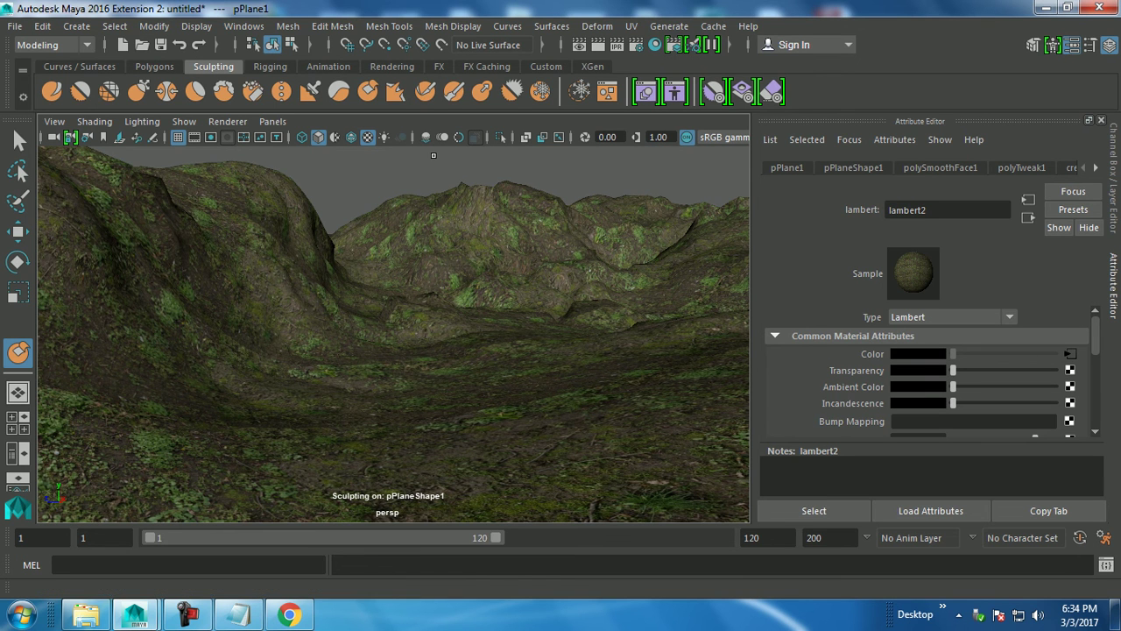
pyautogui.click(512, 90)
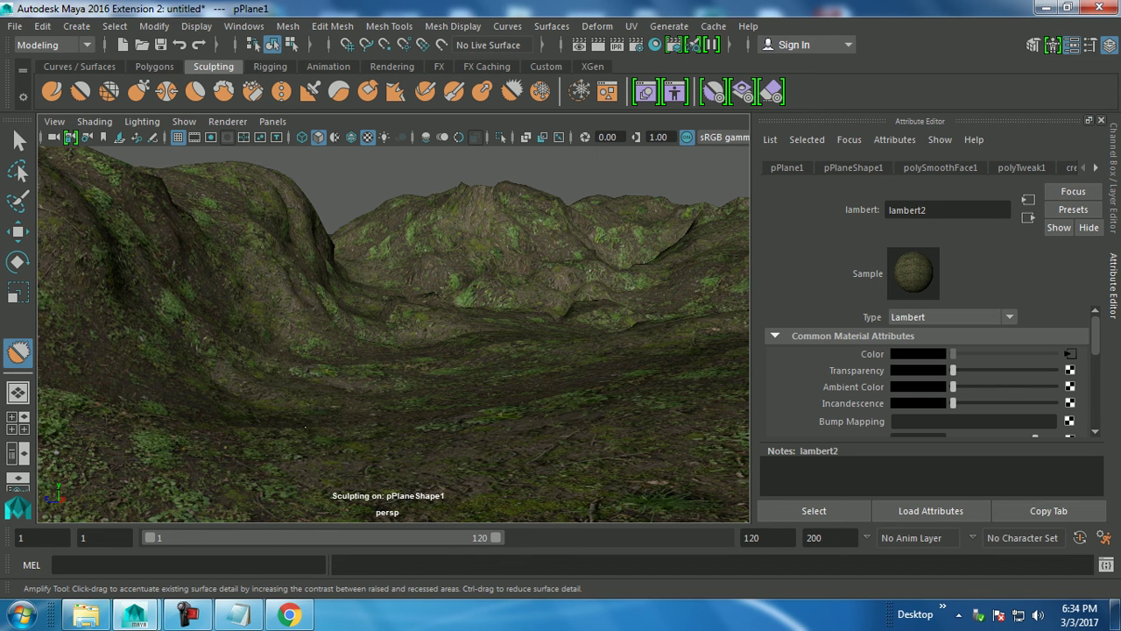
pyautogui.moveTo(372, 374); pyautogui.dragTo(372, 350)
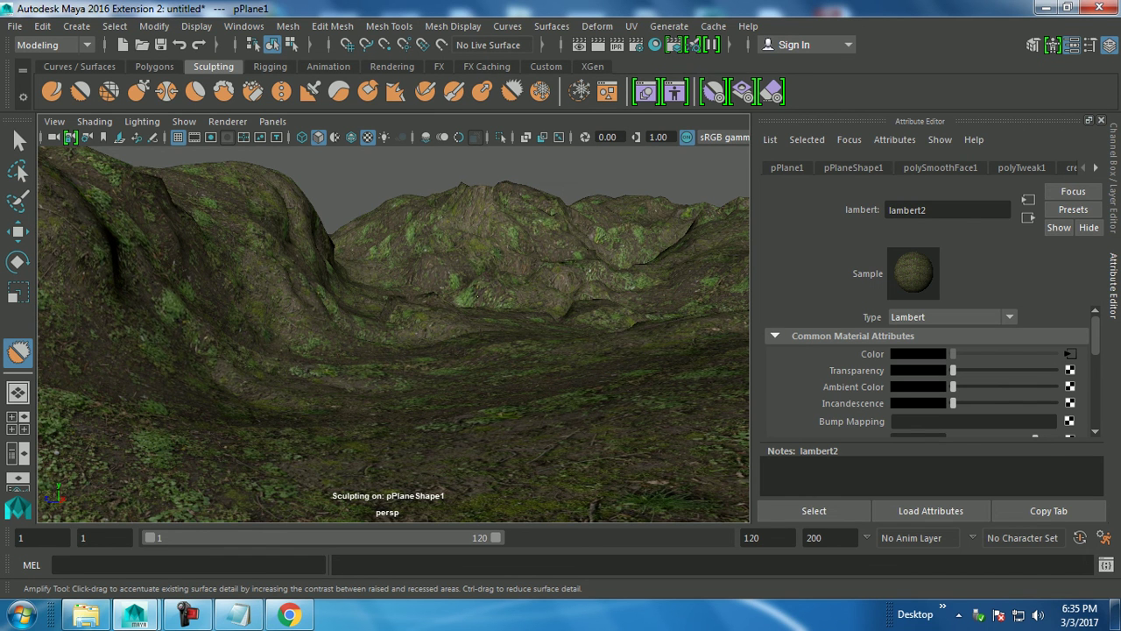
pyautogui.moveTo(622, 319); pyautogui.dragTo(640, 213)
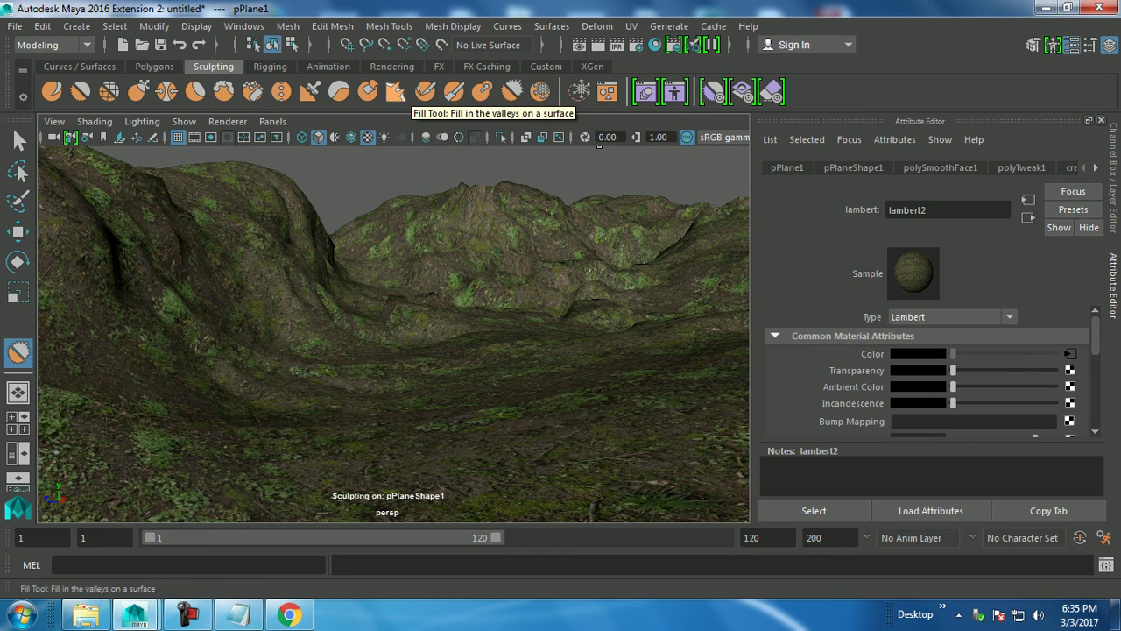
pyautogui.click(426, 91)
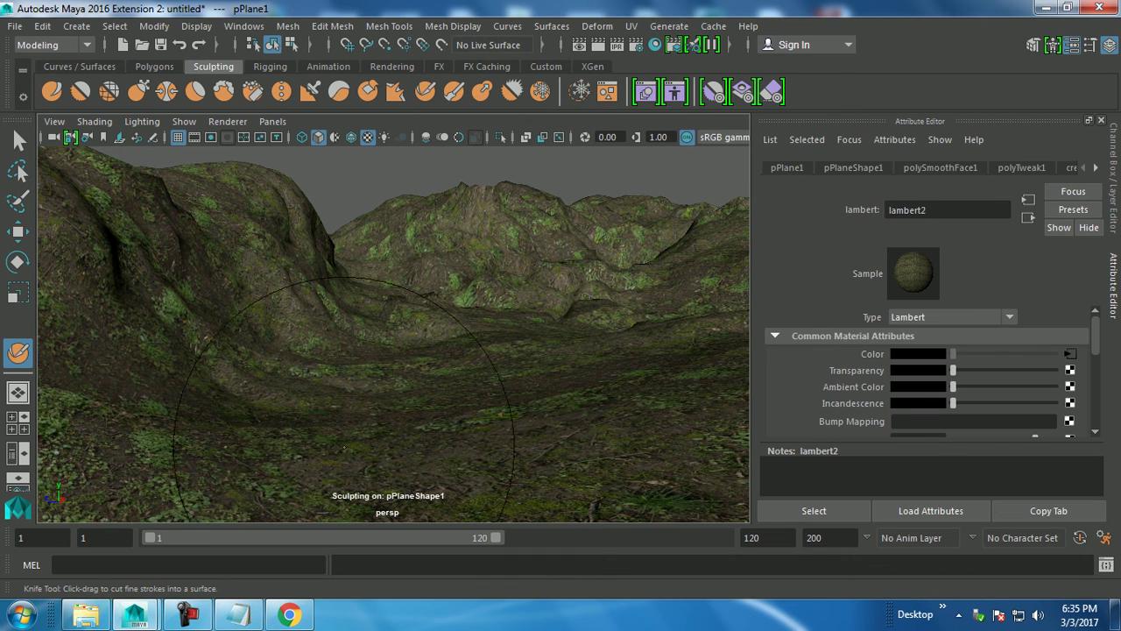
pyautogui.moveTo(445, 410); pyautogui.dragTo(445, 412)
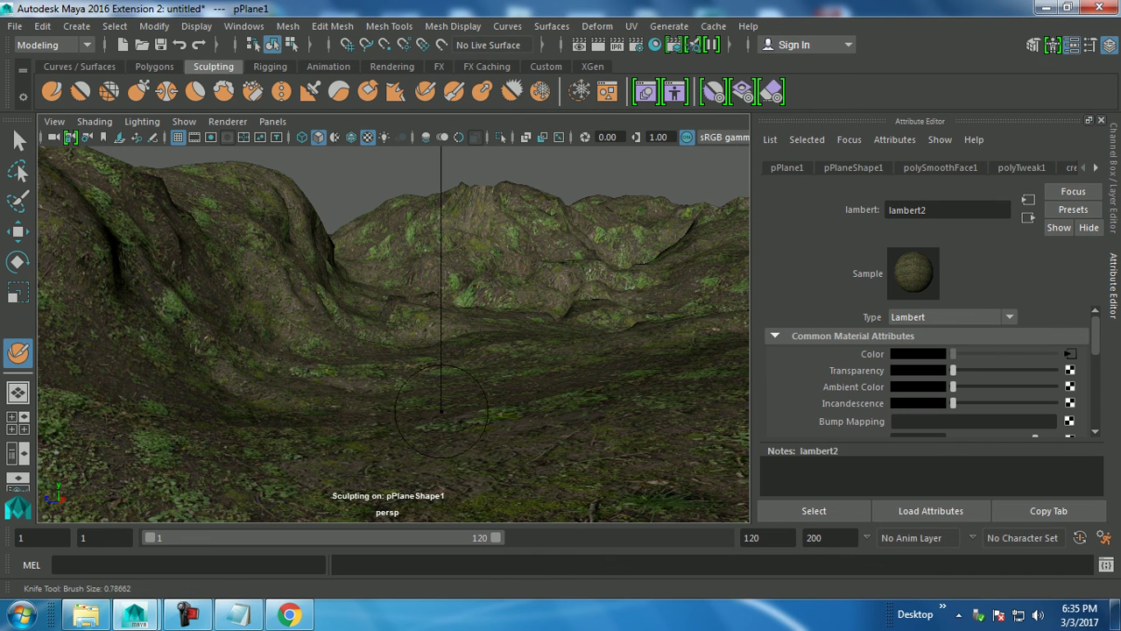
pyautogui.moveTo(275, 464); pyautogui.dragTo(513, 393)
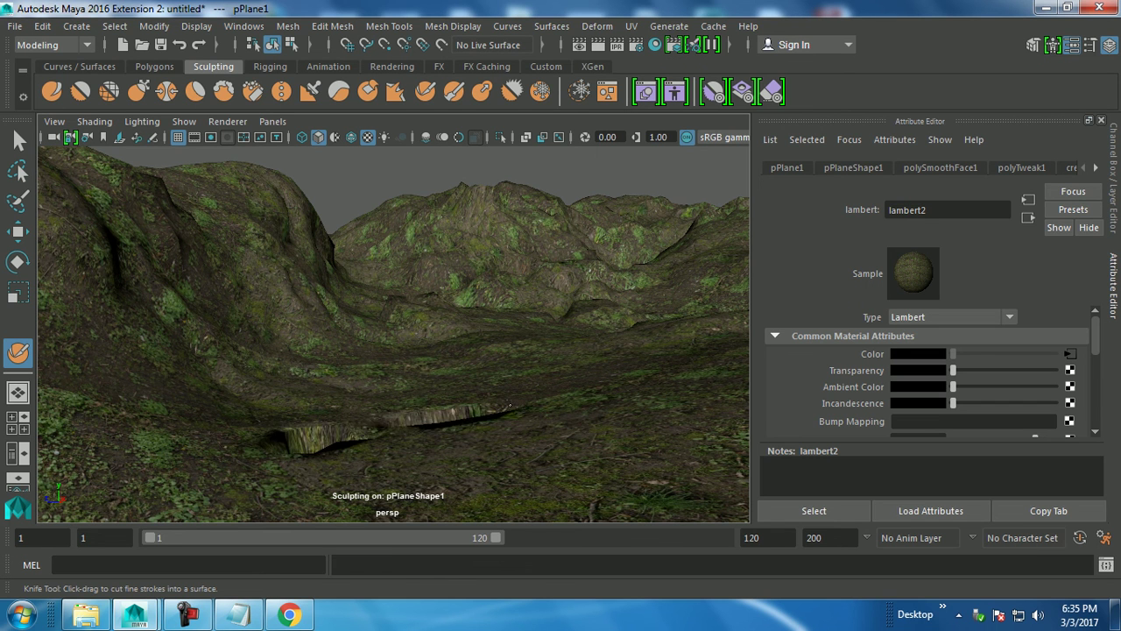
pyautogui.moveTo(424, 431); pyautogui.dragTo(316, 357)
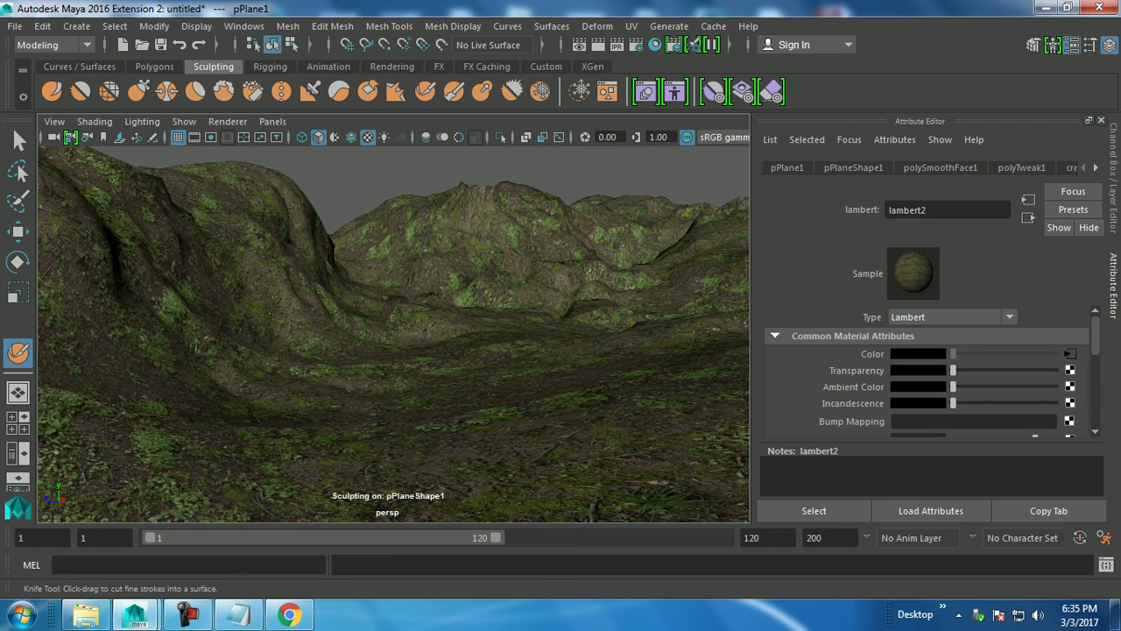
pyautogui.moveTo(473, 413); pyautogui.dragTo(524, 403)
pyautogui.moveTo(257, 298); pyautogui.dragTo(261, 324)
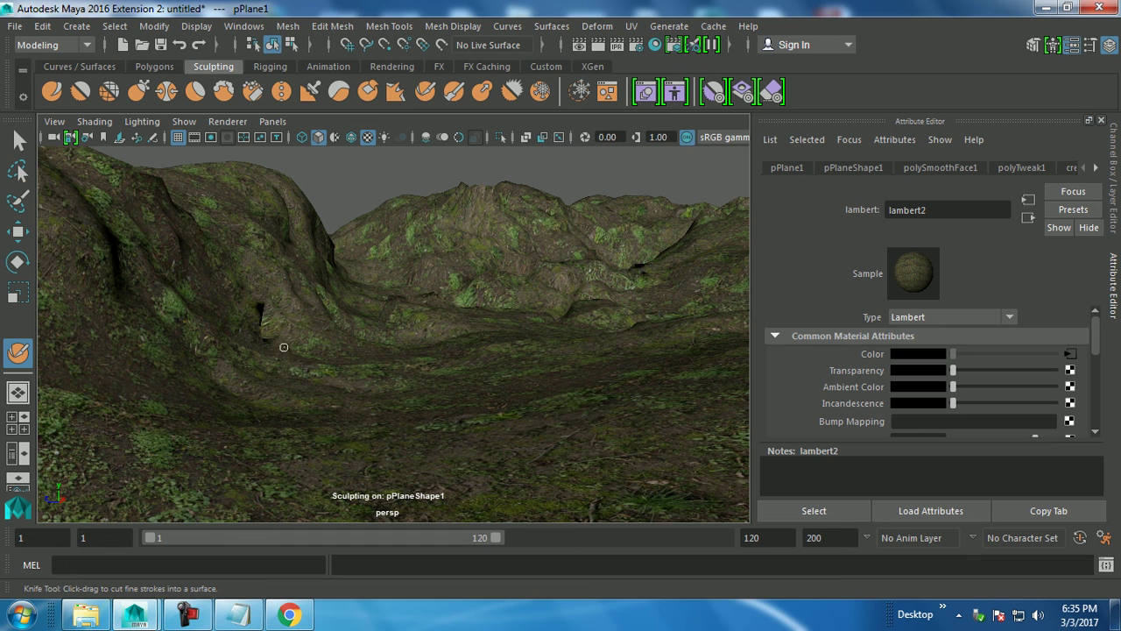
pyautogui.hotkey('ctrl', 'z')
pyautogui.hotkey('ctrl', 'z')
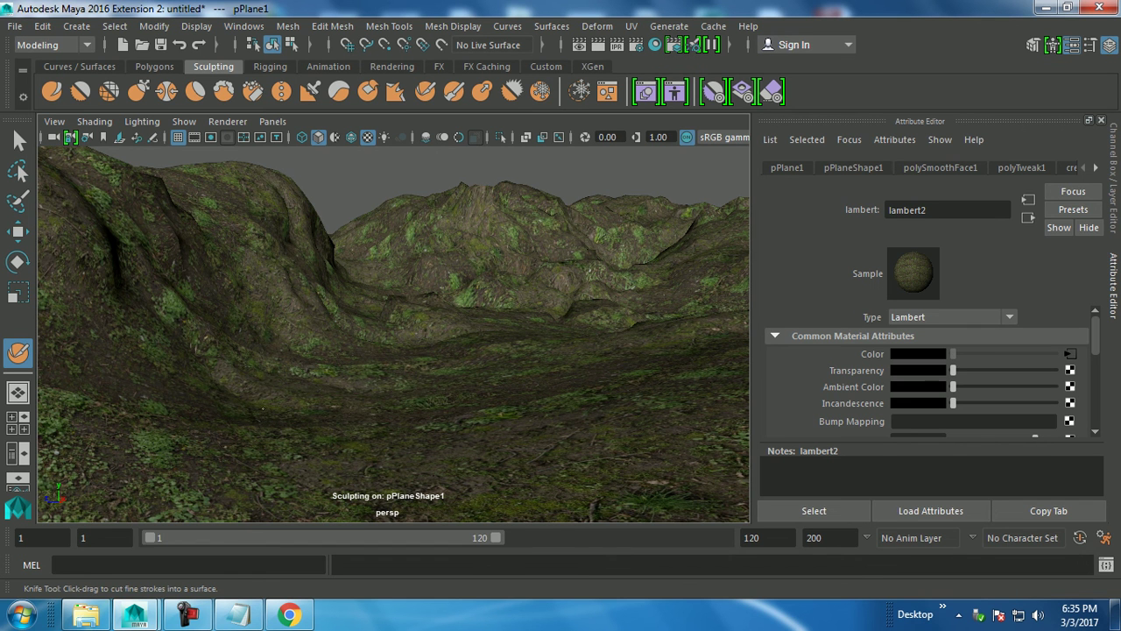
# Undo the last knife stroke, switch to the Move tool, and leave the terrain deselected.
pyautogui.hotkey('ctrl', 'z')
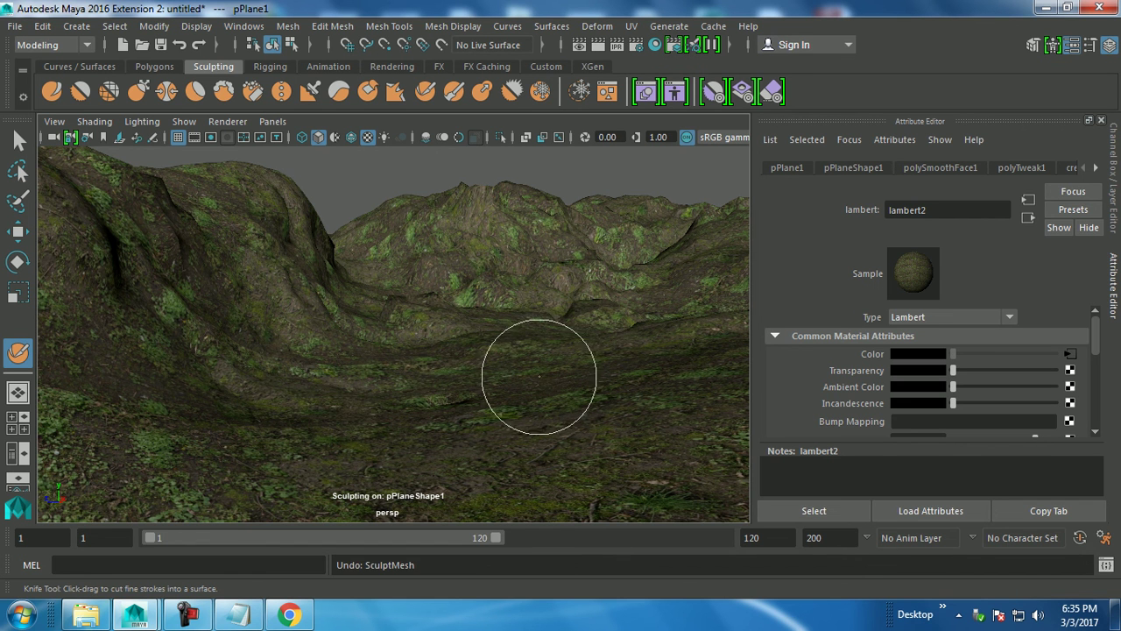
pyautogui.press('w')
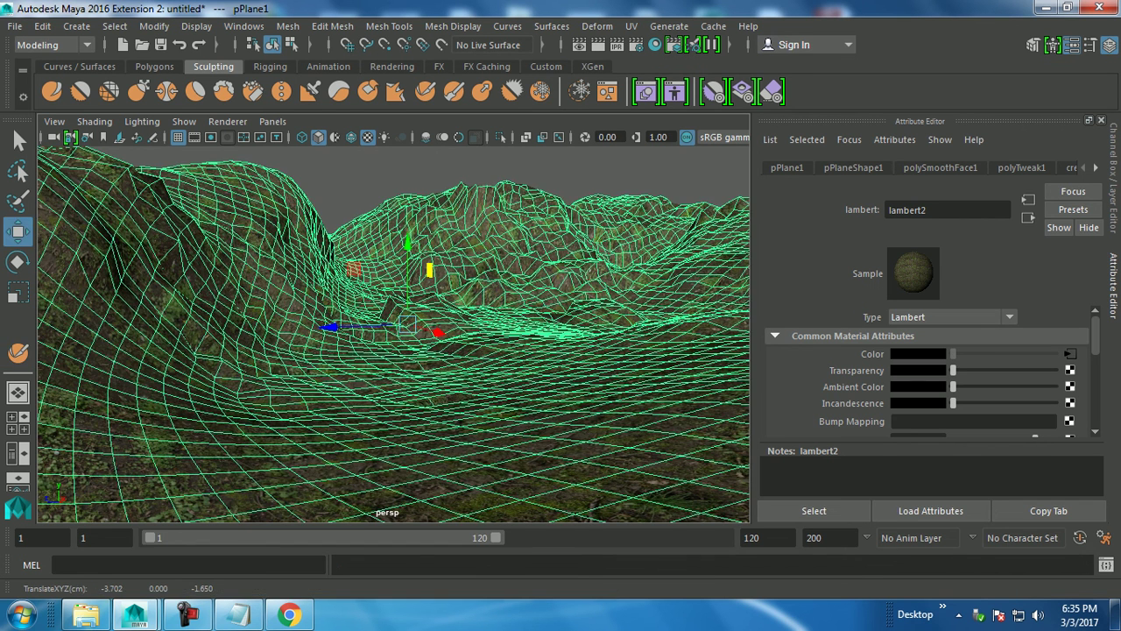
pyautogui.hotkey('ctrl', 'z')
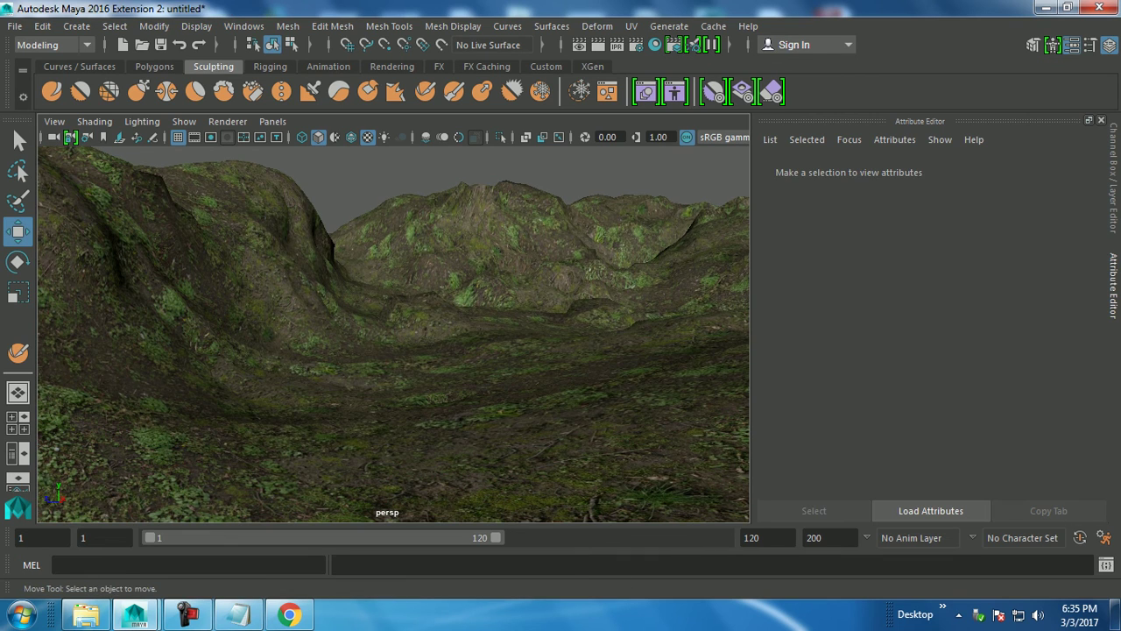
pyautogui.hotkey('ctrl', 'z')
pyautogui.hotkey('ctrl', 'z')
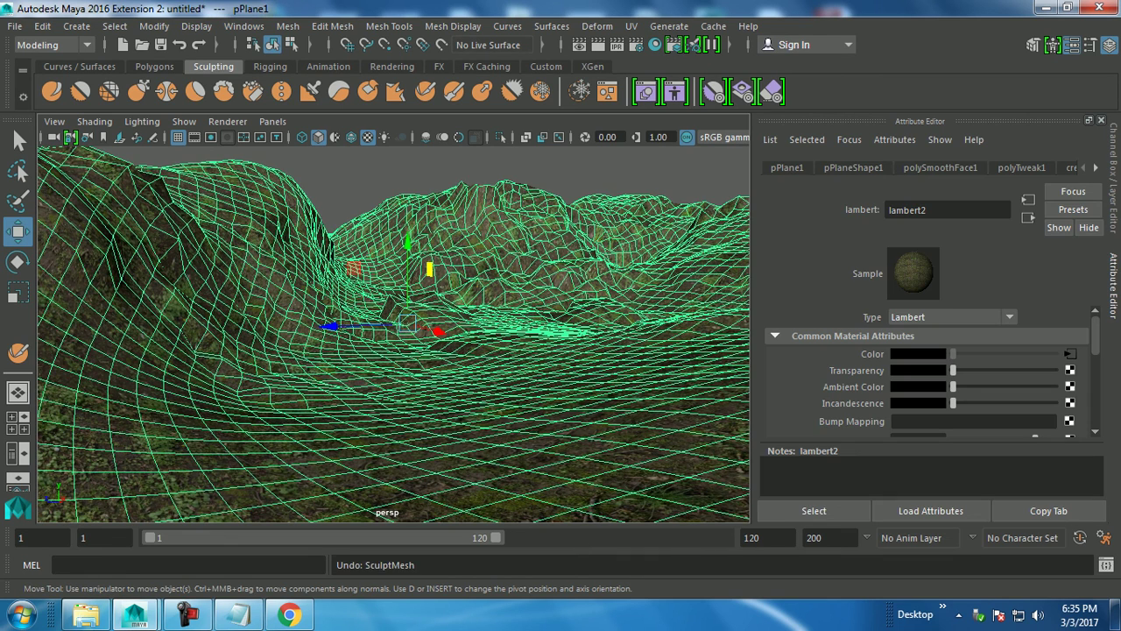
pyautogui.hotkey('ctrl', 'z')
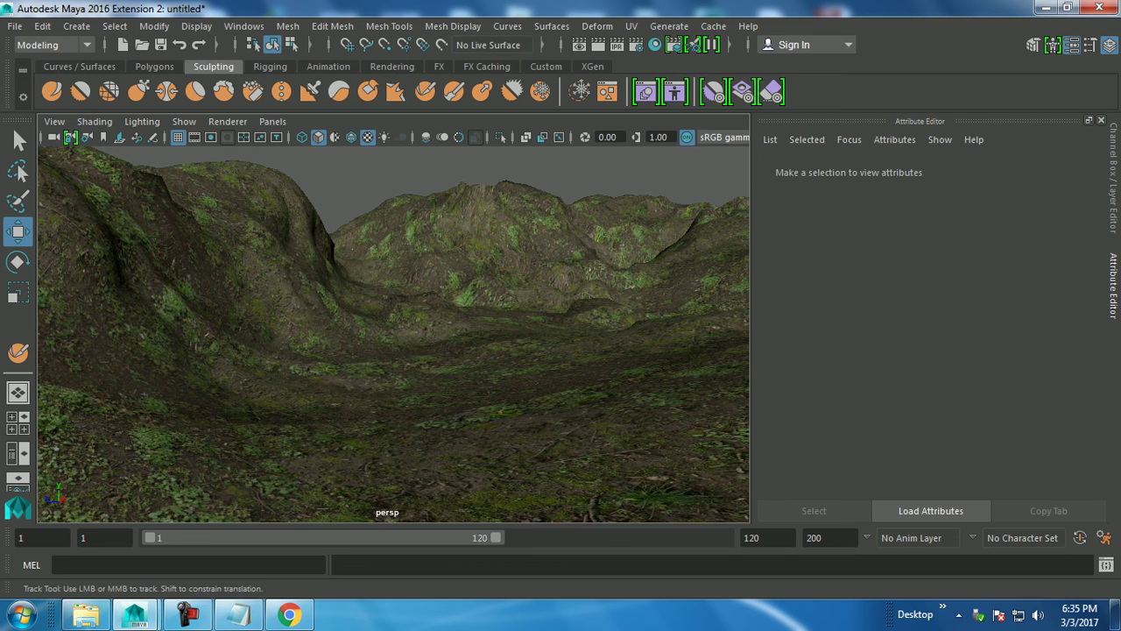
pyautogui.hotkey('ctrl', 'z')
pyautogui.hotkey('ctrl', 'z')
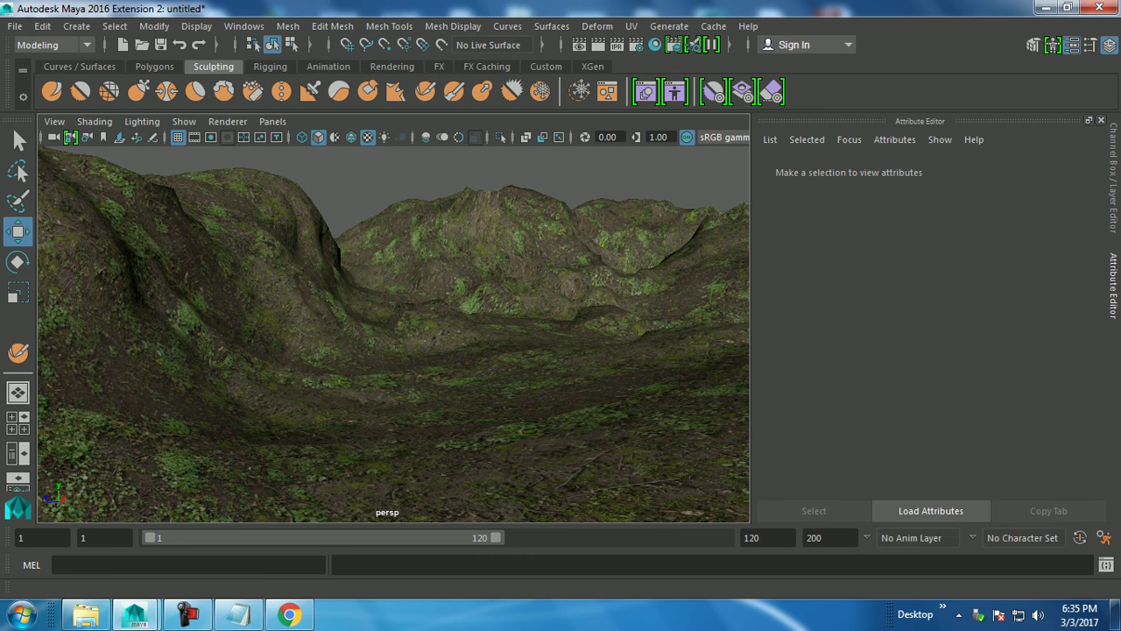
# Add the closing line 'Thanks for watching..' in Notepad, correcting the misspelt 'watching'.
pyautogui.click(239, 614)
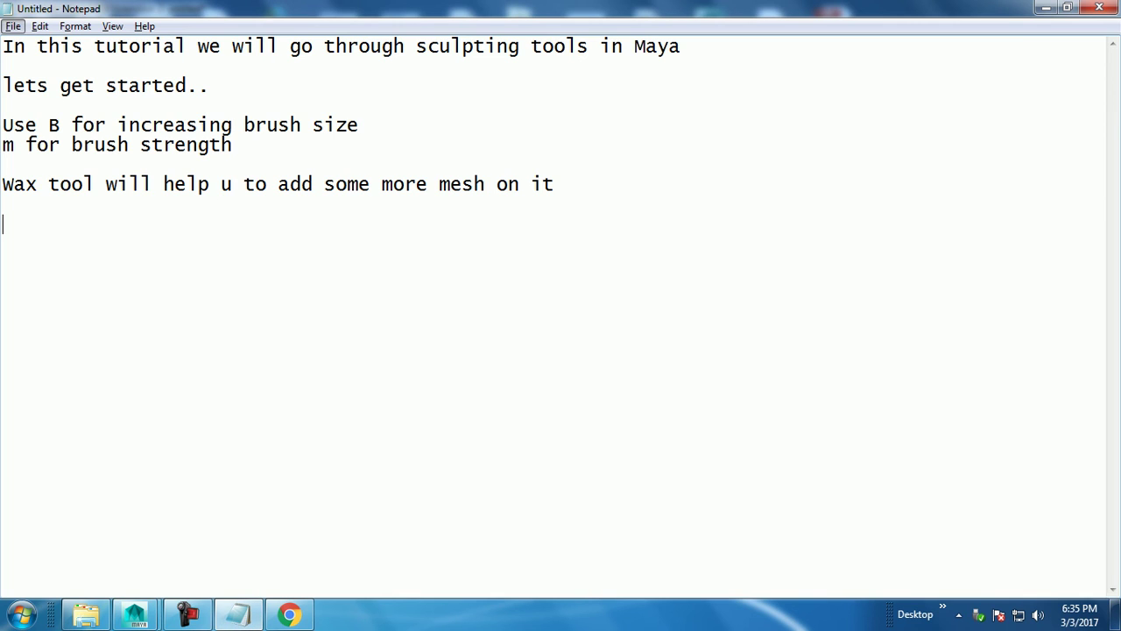
pyautogui.write('TY')
pyautogui.write('hanks for watchimng')
pyautogui.press('BackSpace')
pyautogui.press('BackSpace')
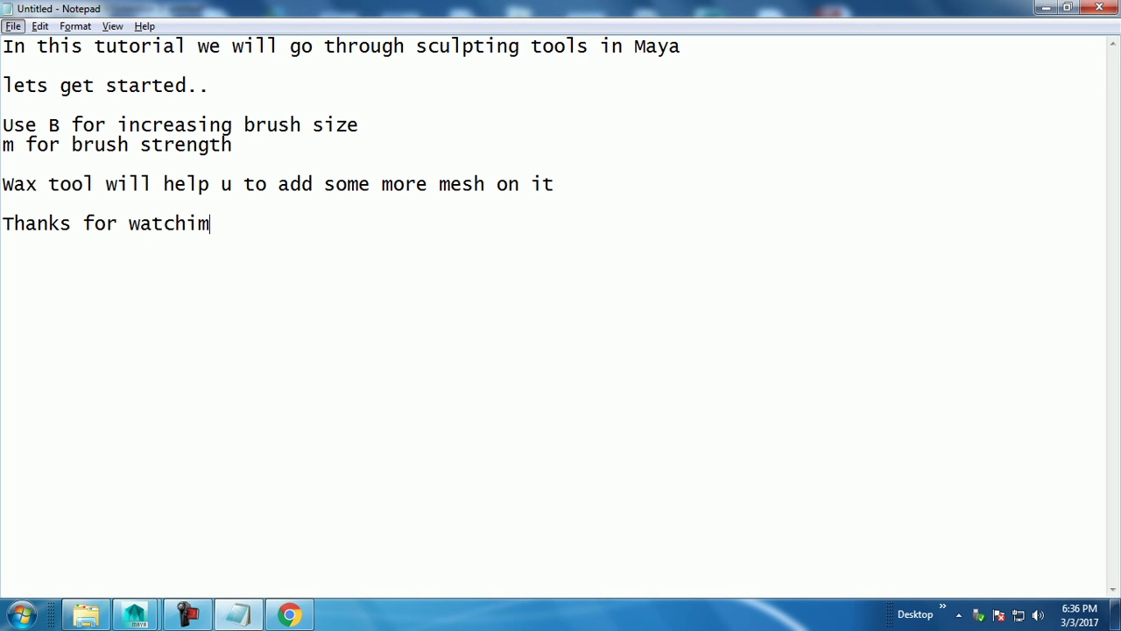
pyautogui.press('BackSpace')
pyautogui.write('ng..')
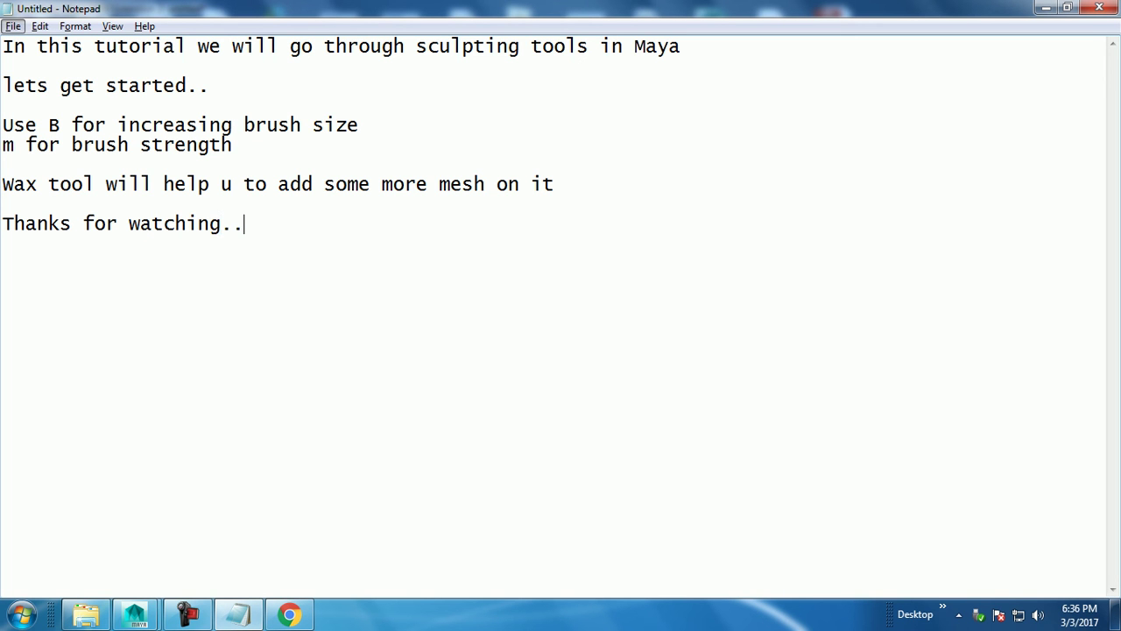